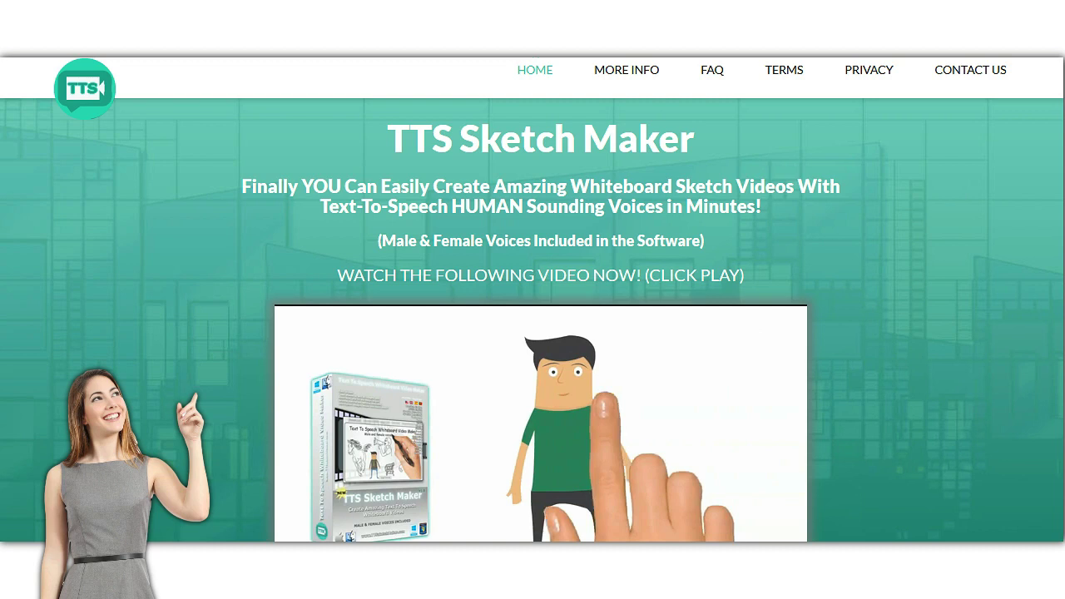
Step: Scroll the home page past the promo video down to the 'What is TTS Sketch Maker?' description
scroll(532, 320, "down", 1)
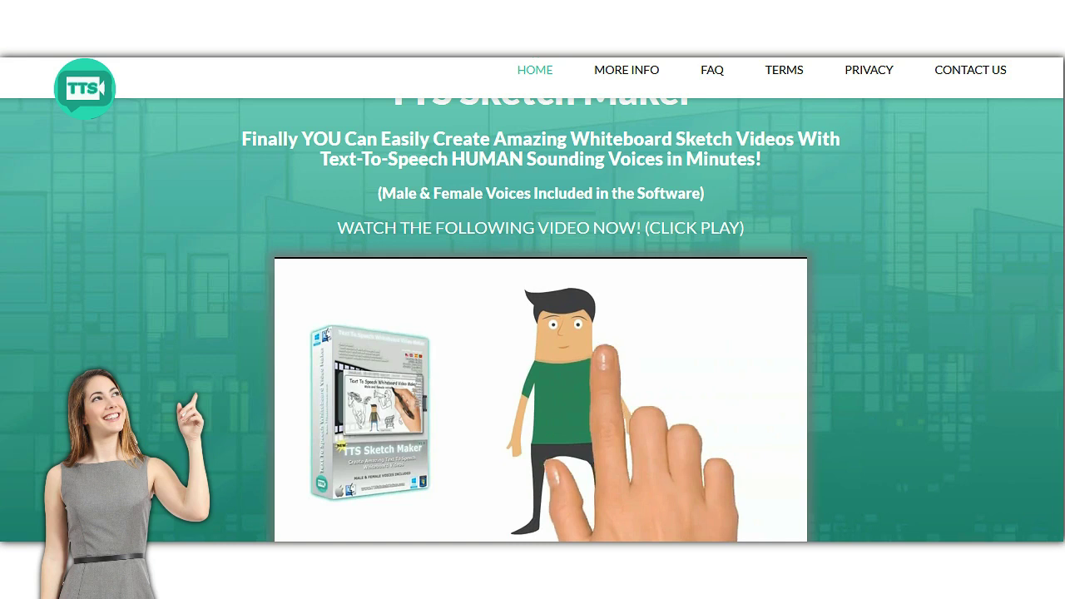
scroll(533, 320, "down", 1)
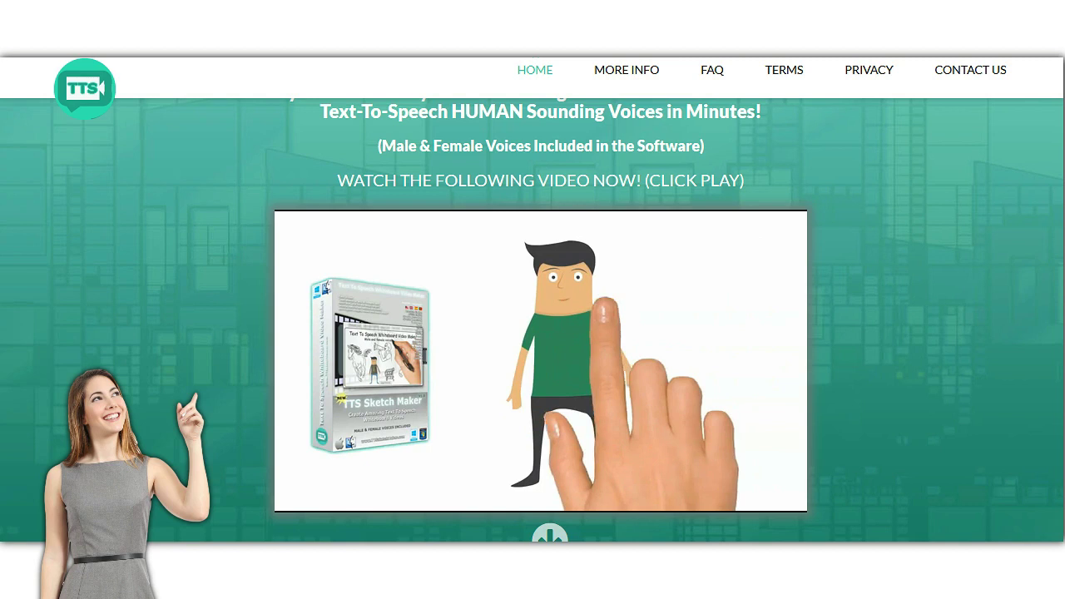
scroll(532, 320, "down", 1)
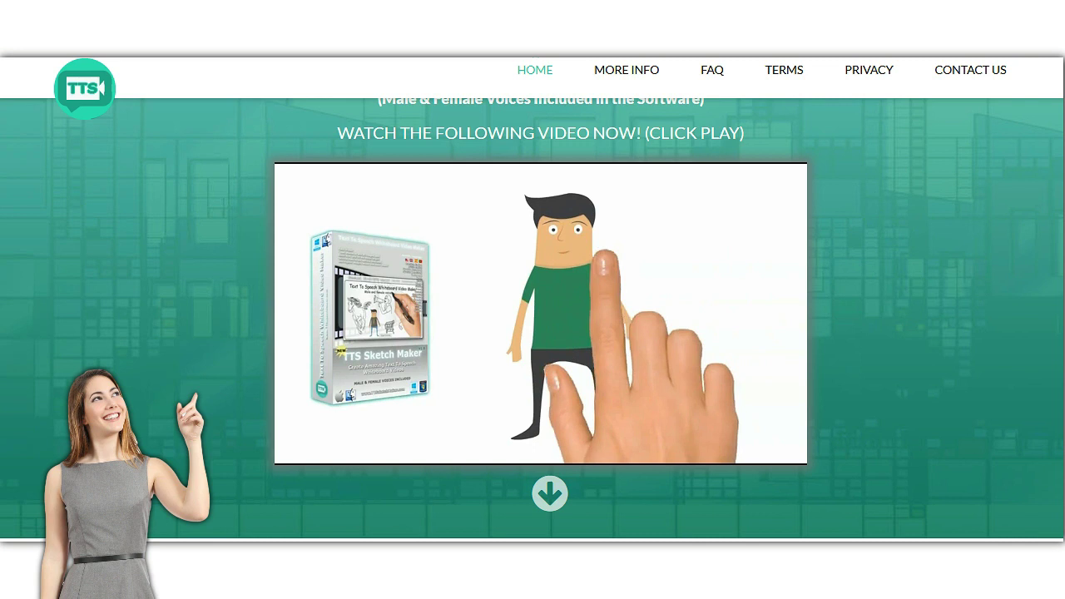
scroll(533, 320, "down", 1)
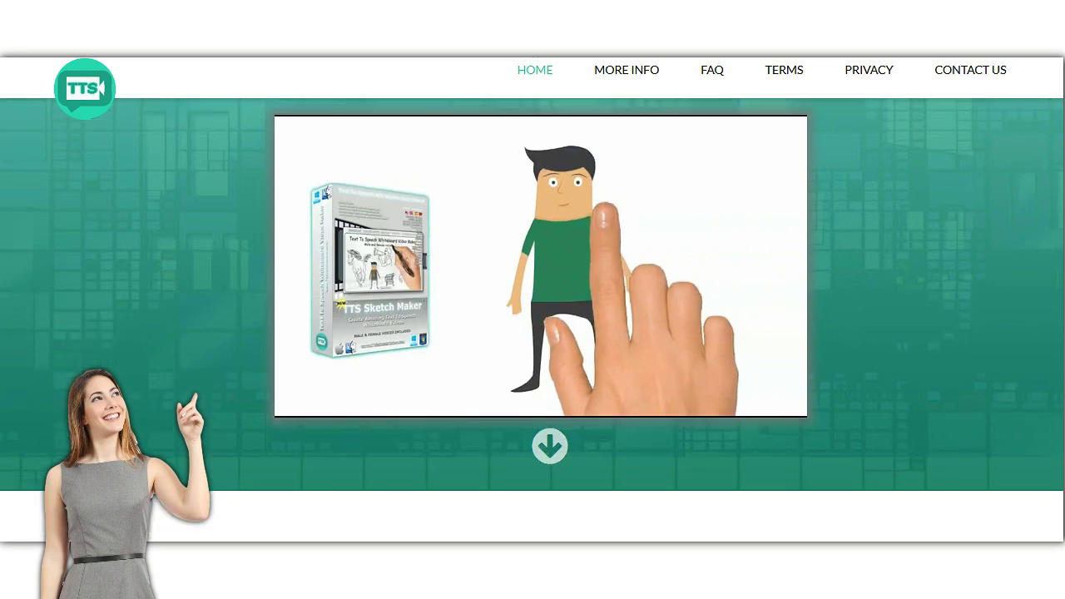
scroll(532, 320, "down", 1)
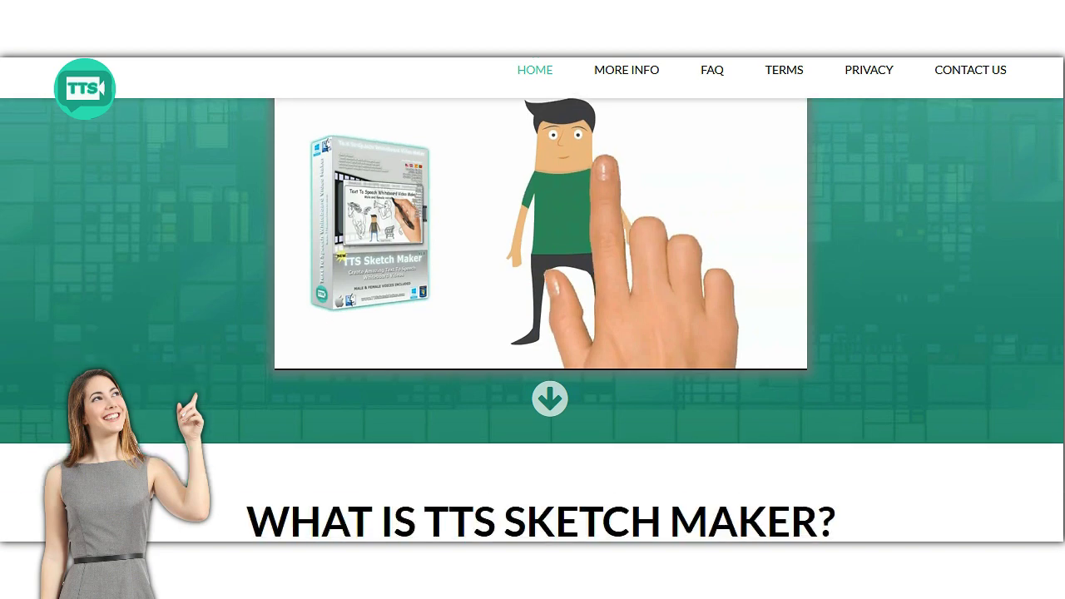
scroll(533, 321, "down", 1)
scroll(532, 320, "down", 1)
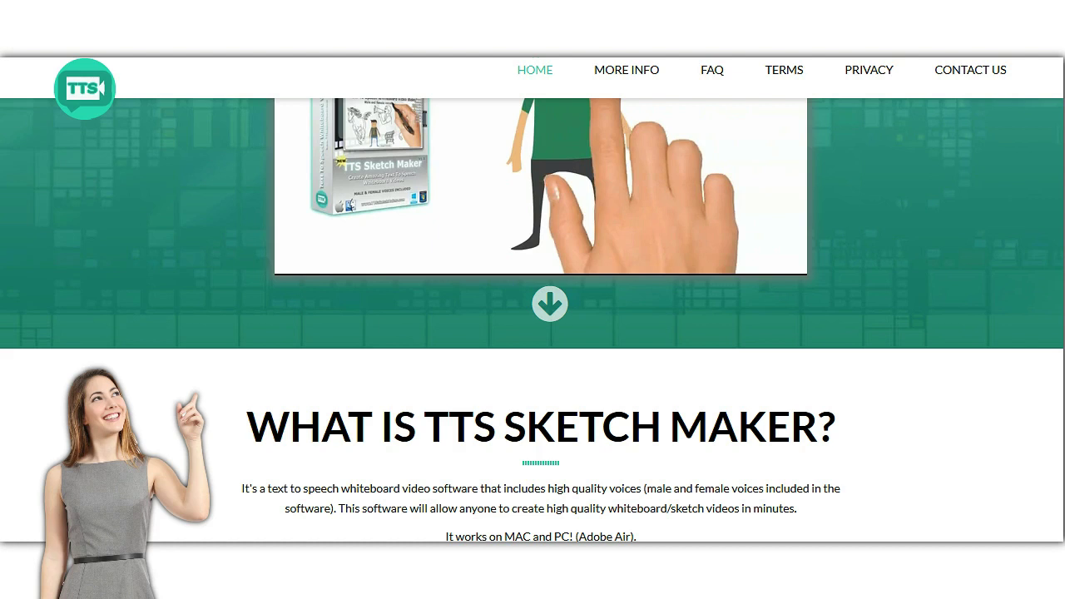
scroll(533, 320, "down", 1)
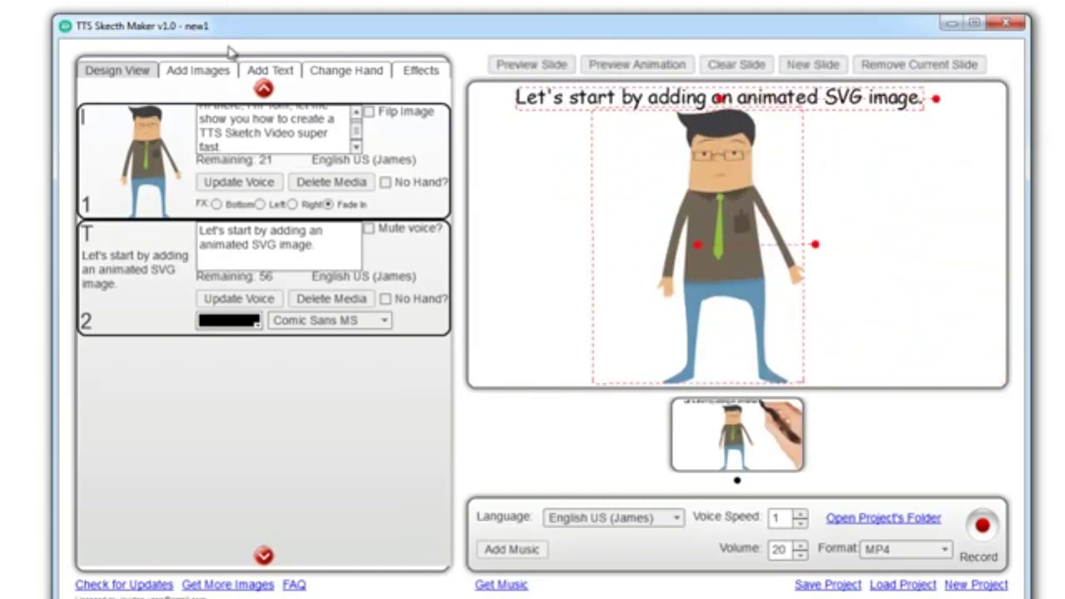
Step: Place the Female Characters drawing of a woman at a laptop desk beside the cartoon man
left_click(200, 71)
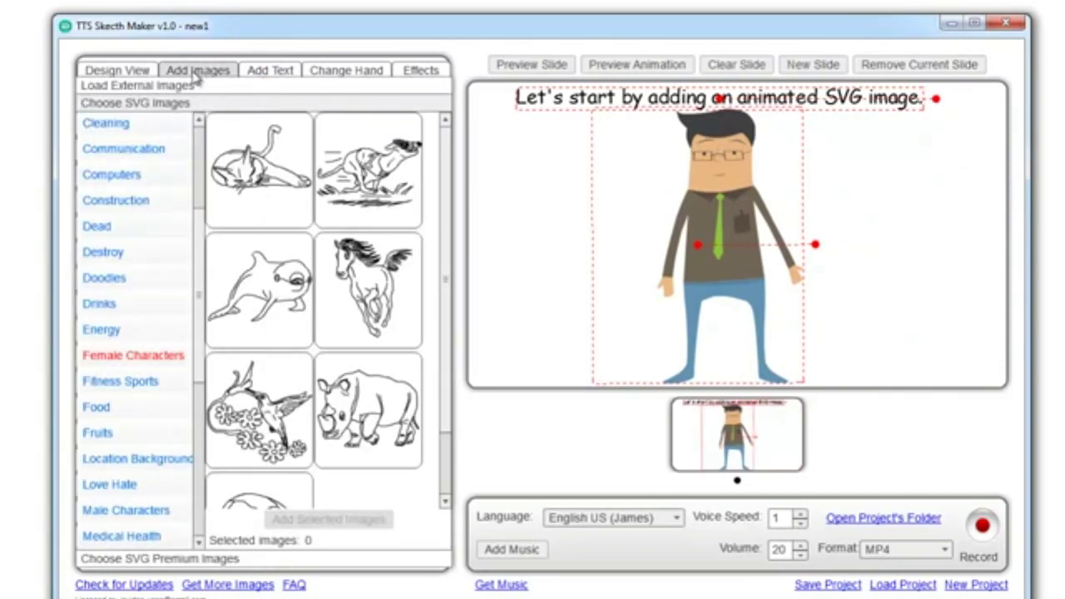
left_click(166, 361)
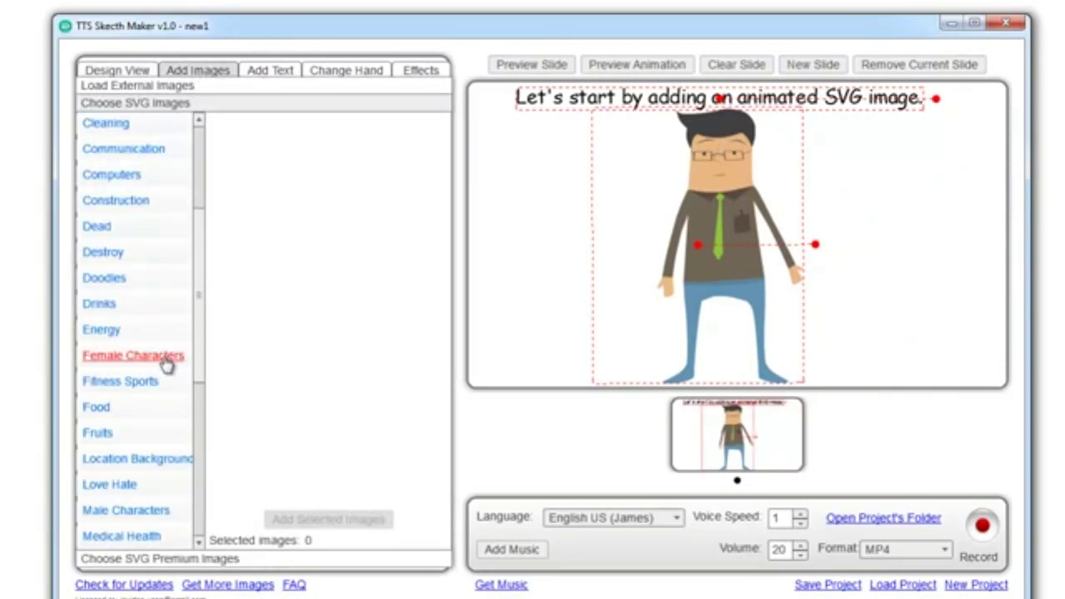
left_click_drag(375, 407, 899, 250)
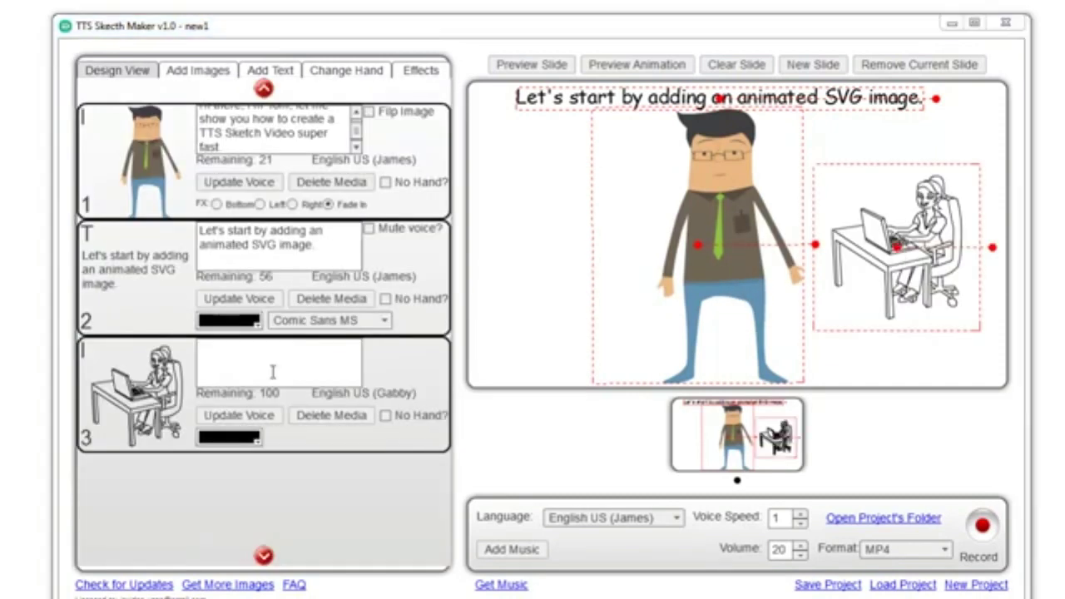
Step: Write narration for the desk drawing (item 3) and regenerate its voice with English US (Eliza)
left_click(274, 374)
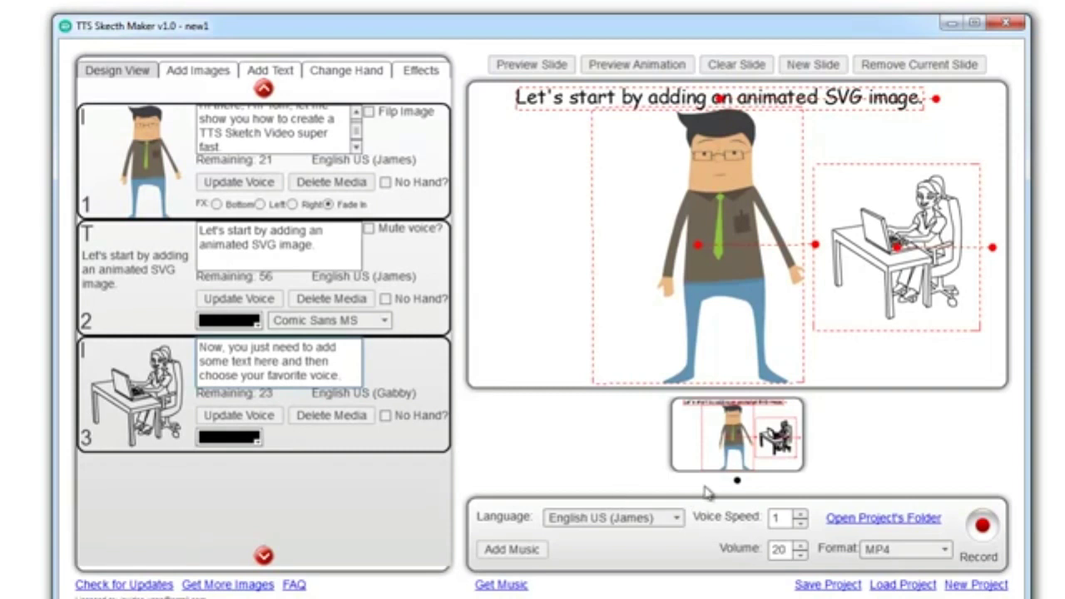
left_click(676, 517)
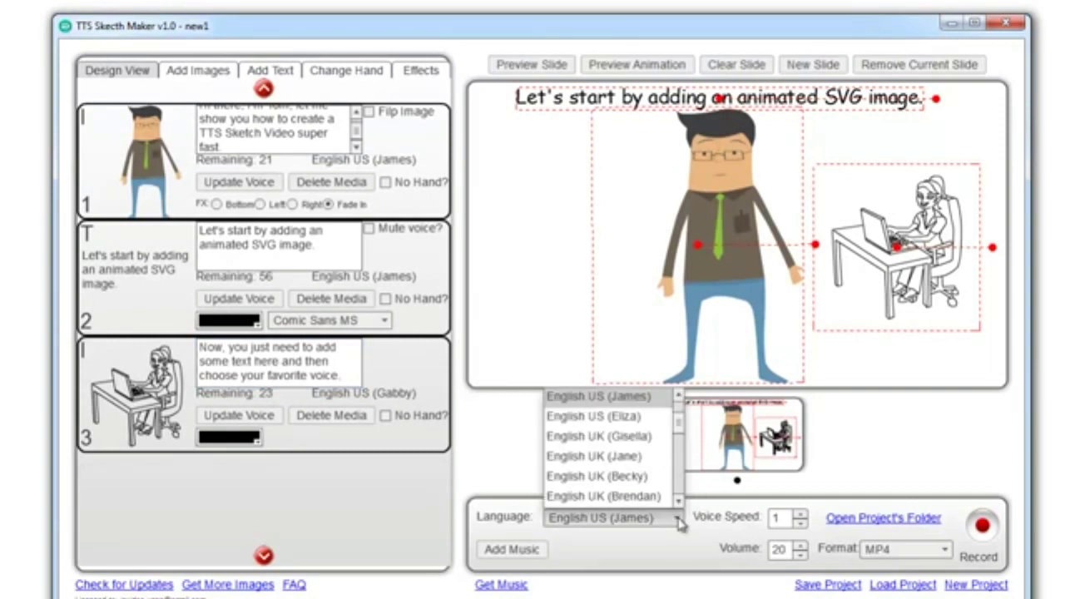
left_click_drag(680, 431, 682, 425)
left_click(644, 430)
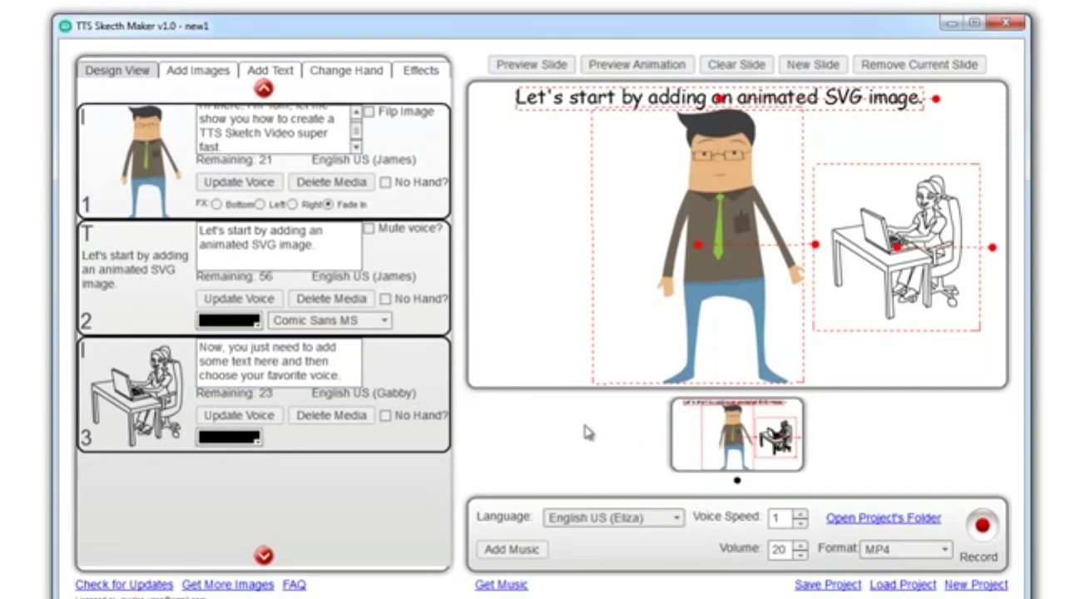
left_click(237, 421)
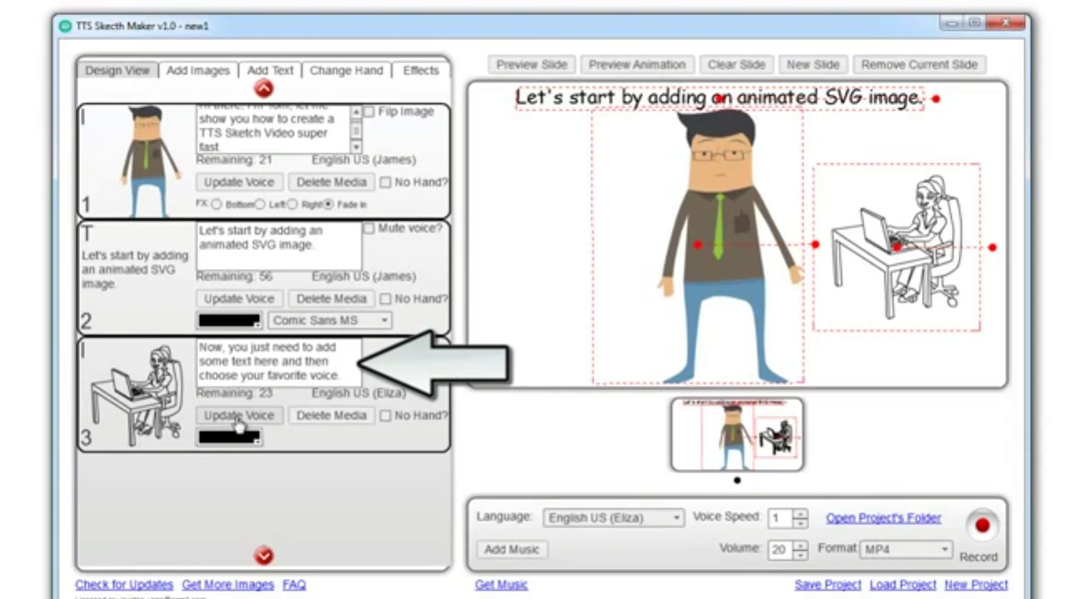
Step: Add a new text item containing the pasted 'To add text on the canvas…add your text.' caption
left_click(277, 73)
left_click(248, 447)
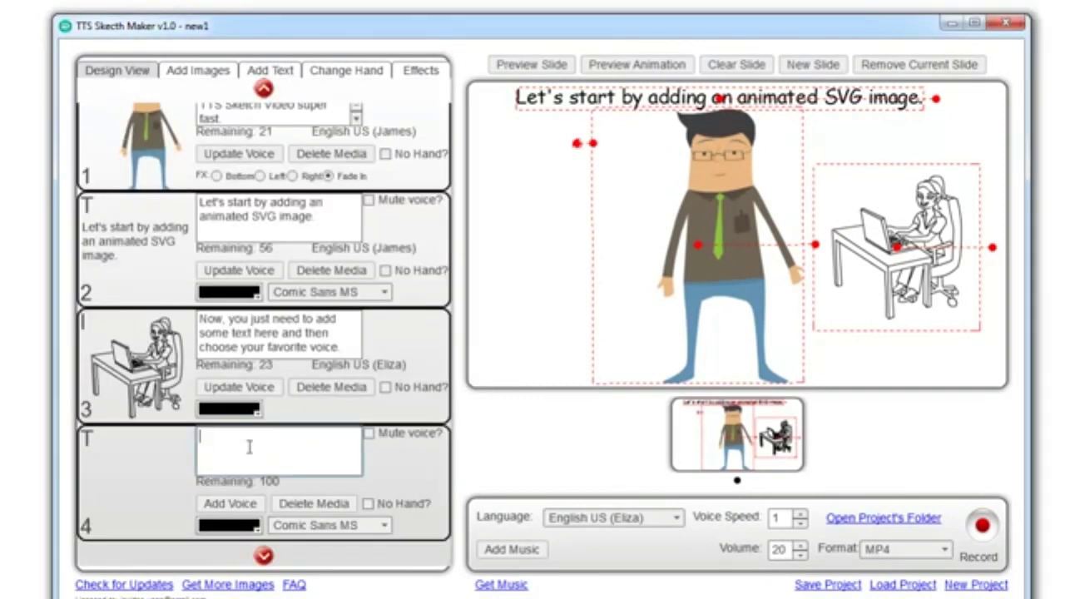
type("To add text on the canvas you only need to choose the add text tab and add your text.")
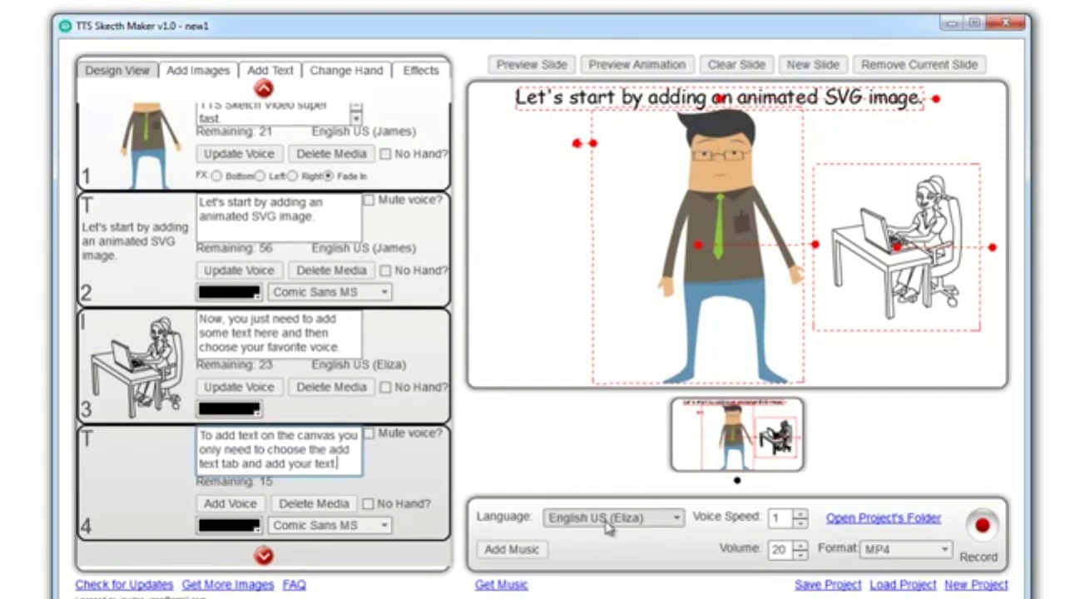
Step: Voice the caption with English US (James), then move it to the canvas bottom and widen it
left_click(646, 524)
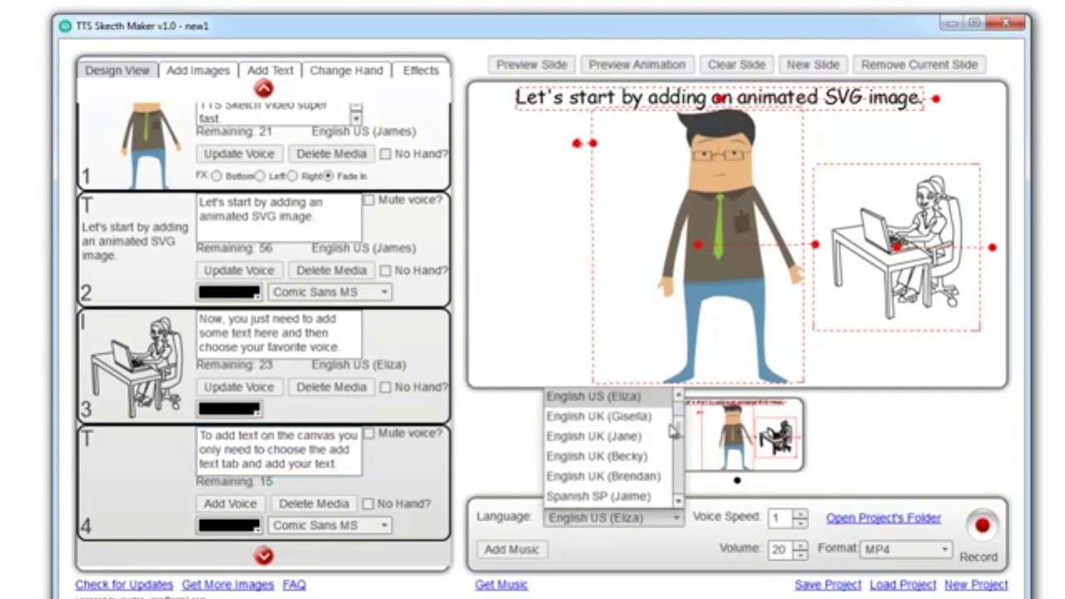
scroll(678, 435, "up", 1)
scroll(678, 434, "up", 2)
left_click(646, 415)
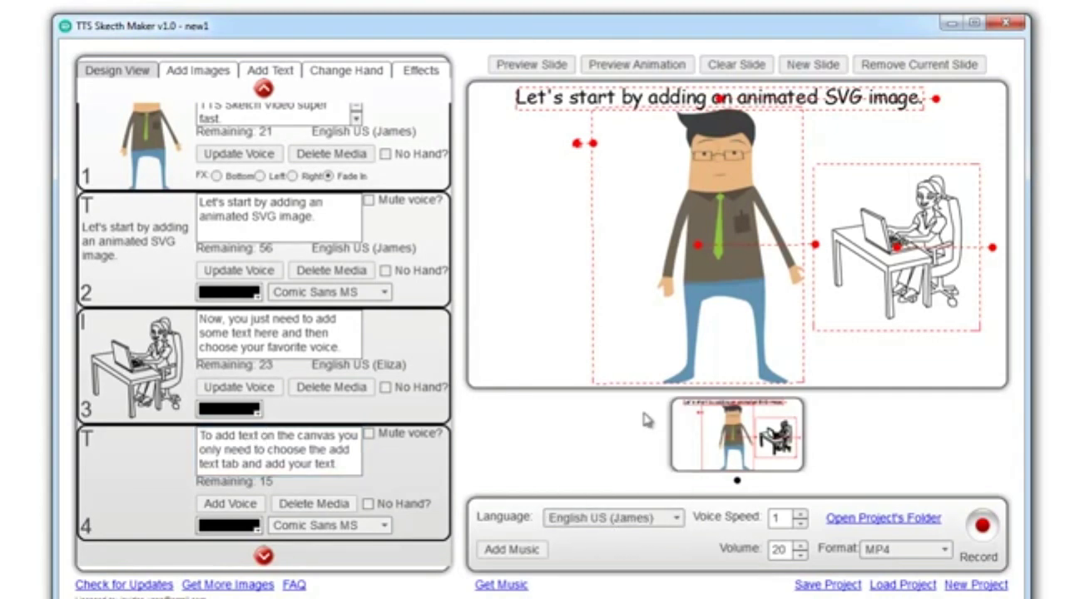
left_click(233, 504)
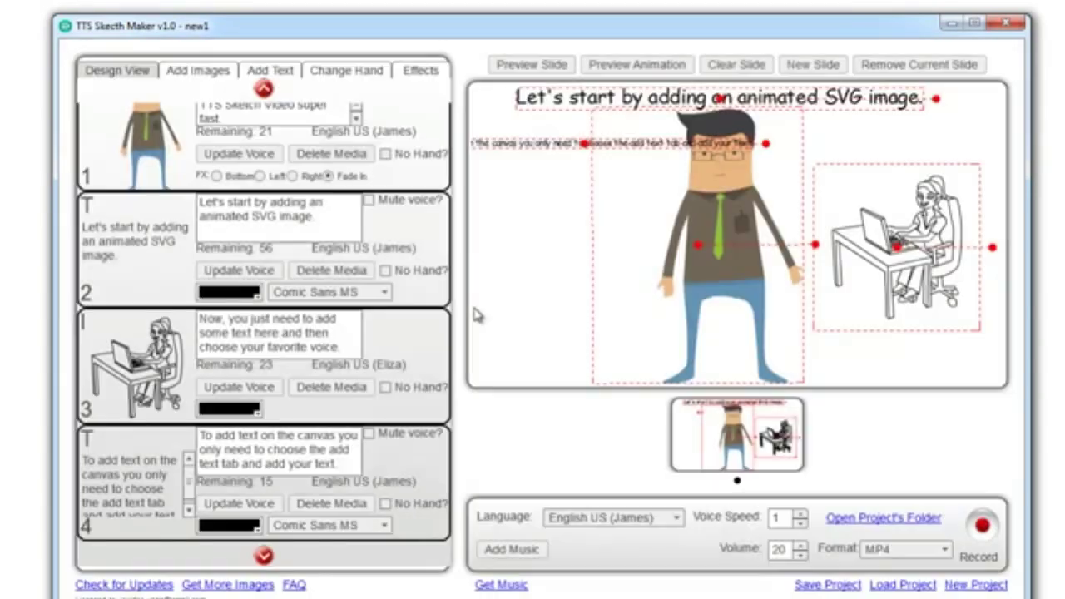
left_click_drag(583, 146, 723, 367)
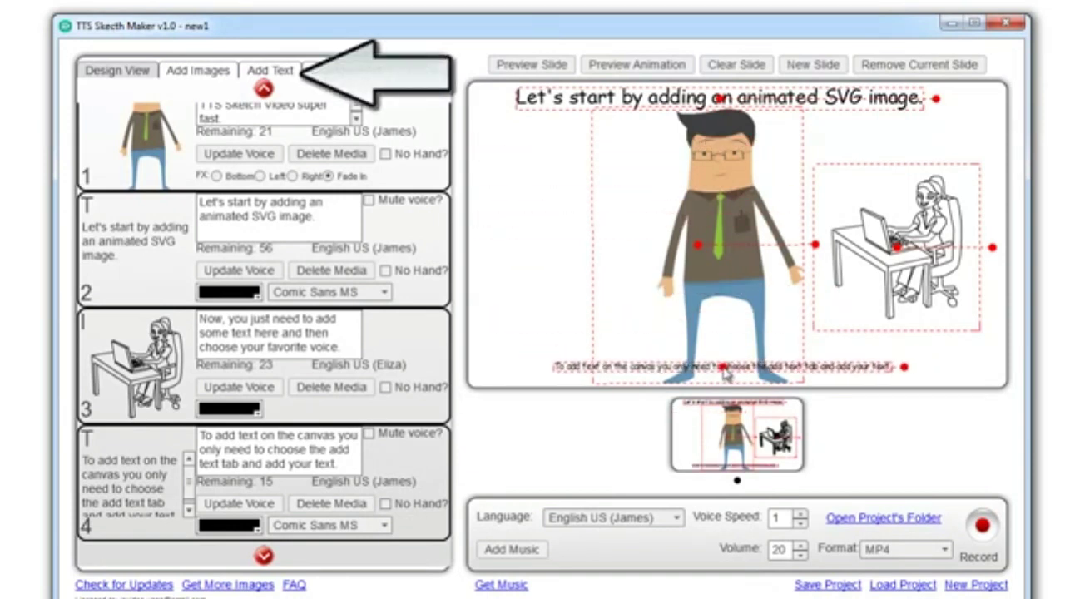
left_click_drag(905, 367, 983, 367)
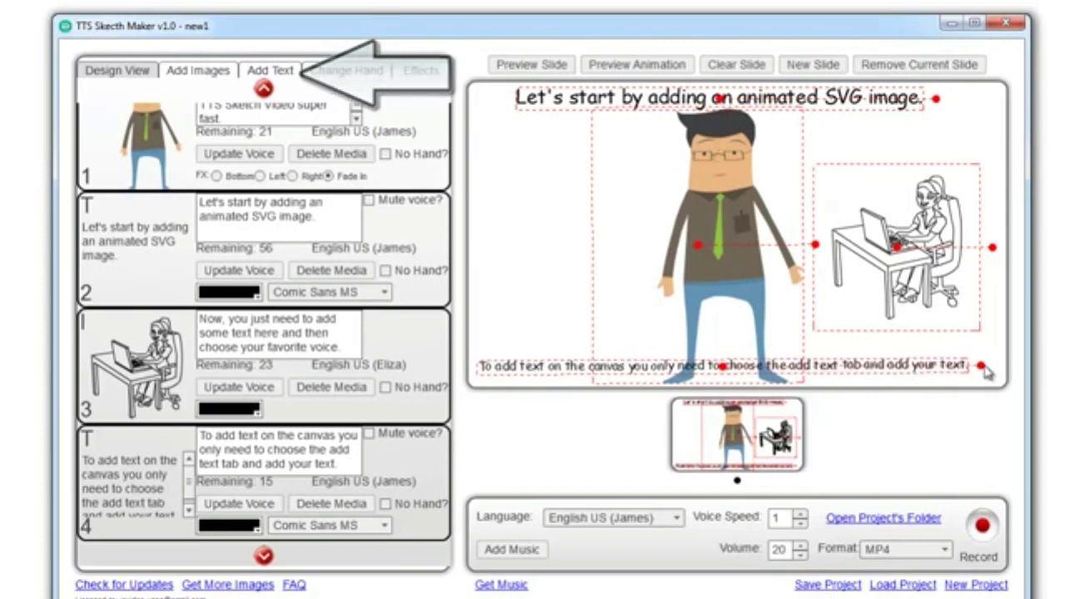
Step: Place a right-pointing arrow from the Arrows library on the canvas's left side
left_click(199, 71)
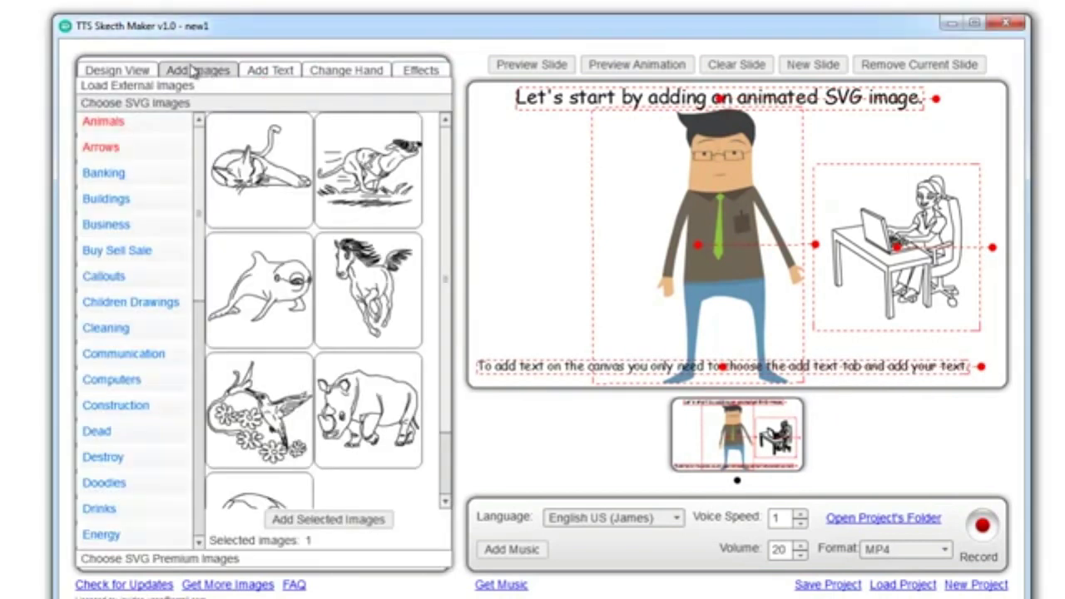
left_click(101, 147)
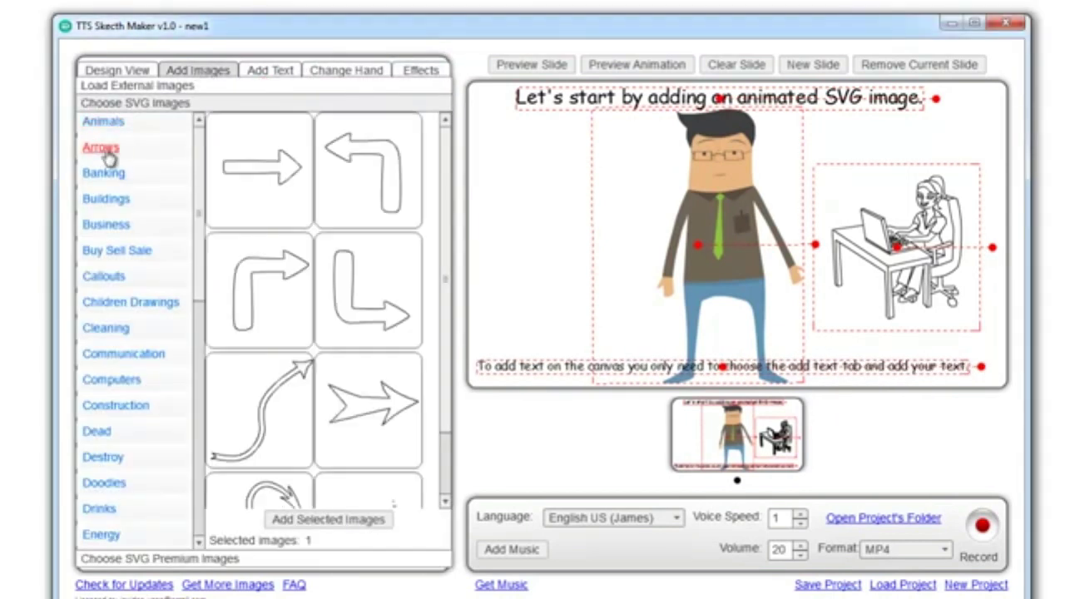
left_click(373, 404)
left_click_drag(379, 390, 555, 107)
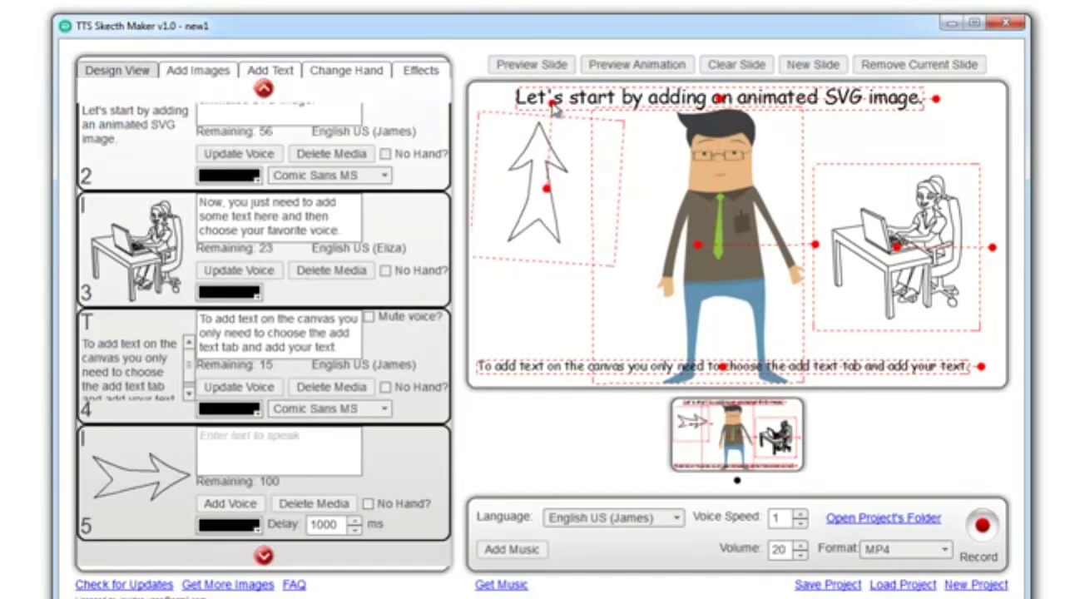
Step: Give arrow element 5 the narration 'Let's preview our first slide', fix the typo, and voice it
left_click(283, 449)
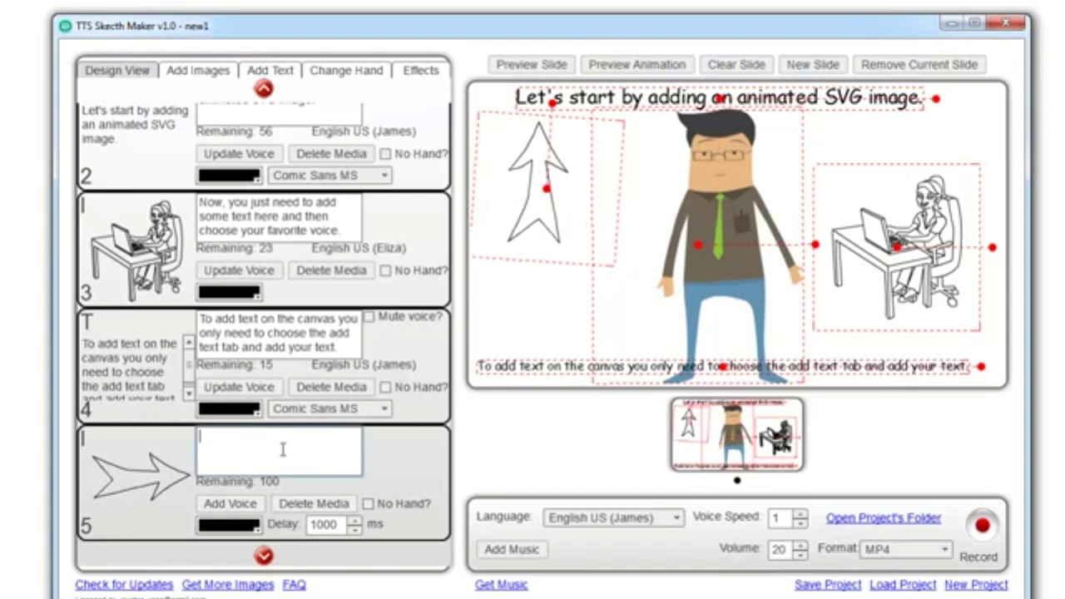
type("Let's preview our first slide")
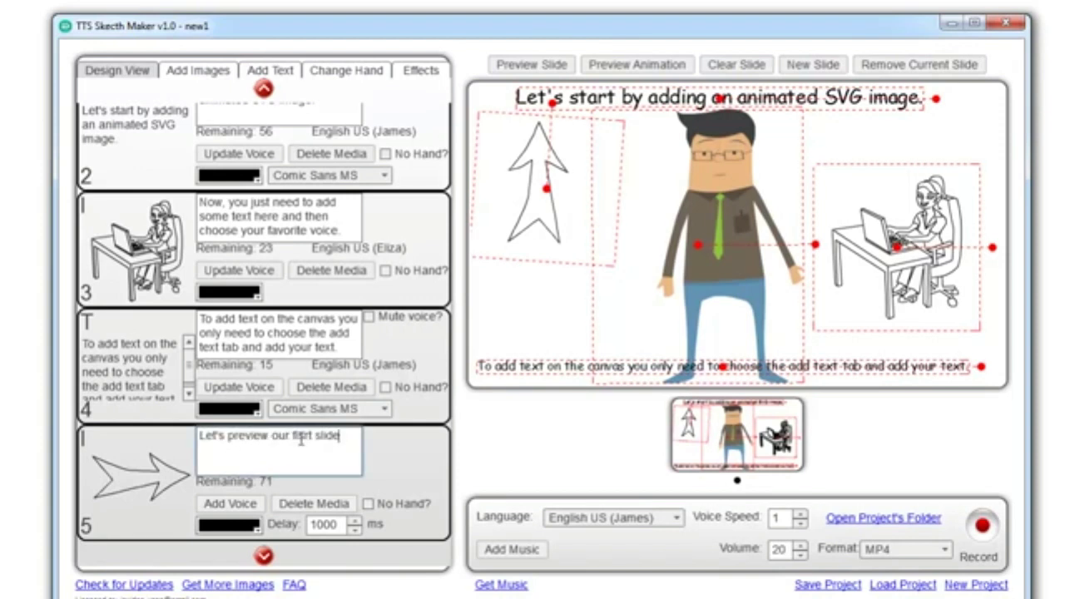
left_click(304, 437)
key("BackSpace")
type("s")
left_click(230, 505)
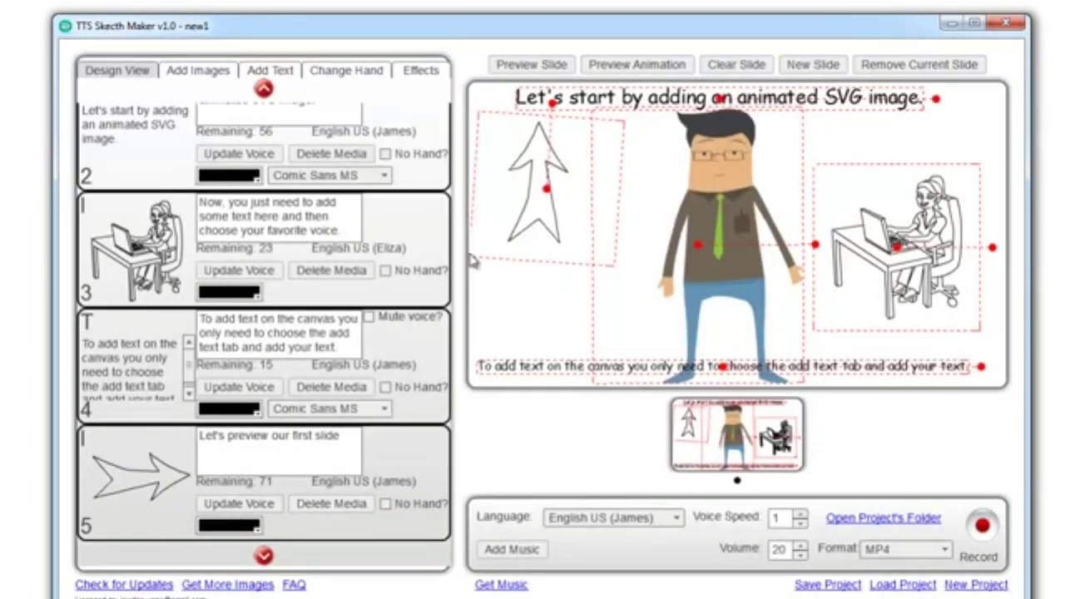
left_click(533, 67)
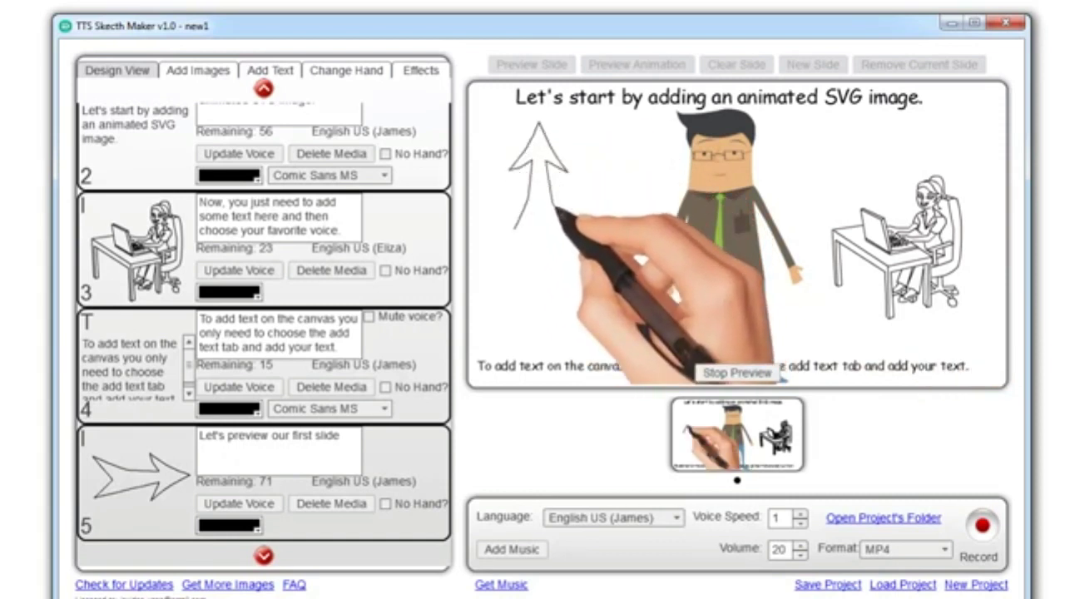
left_click(775, 374)
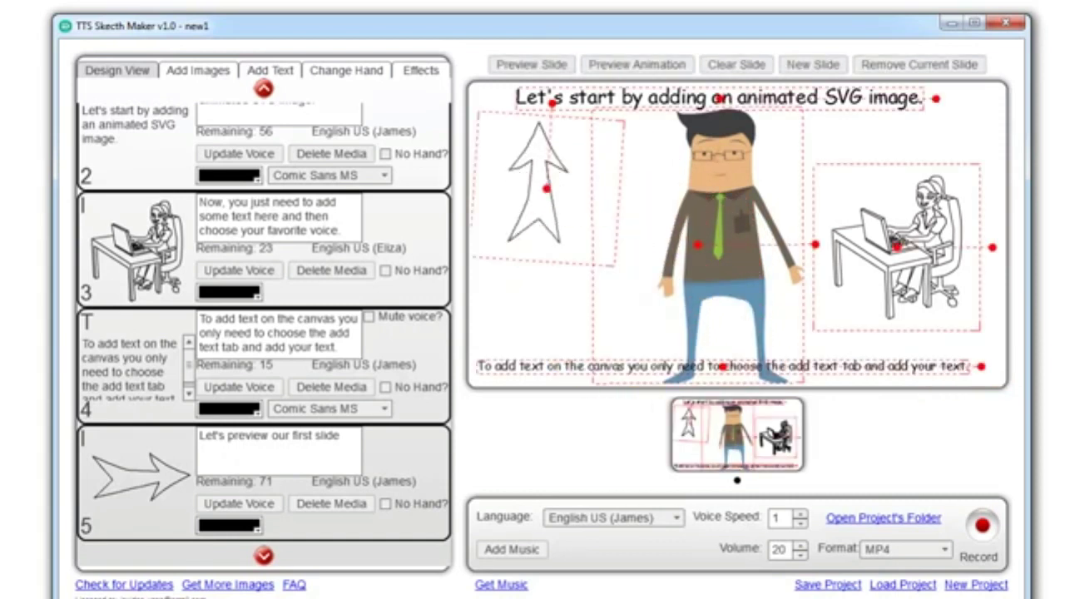
Step: Add a straight arrow from the Arrows library, shrunk and tilted at the canvas's lower left
left_click(209, 73)
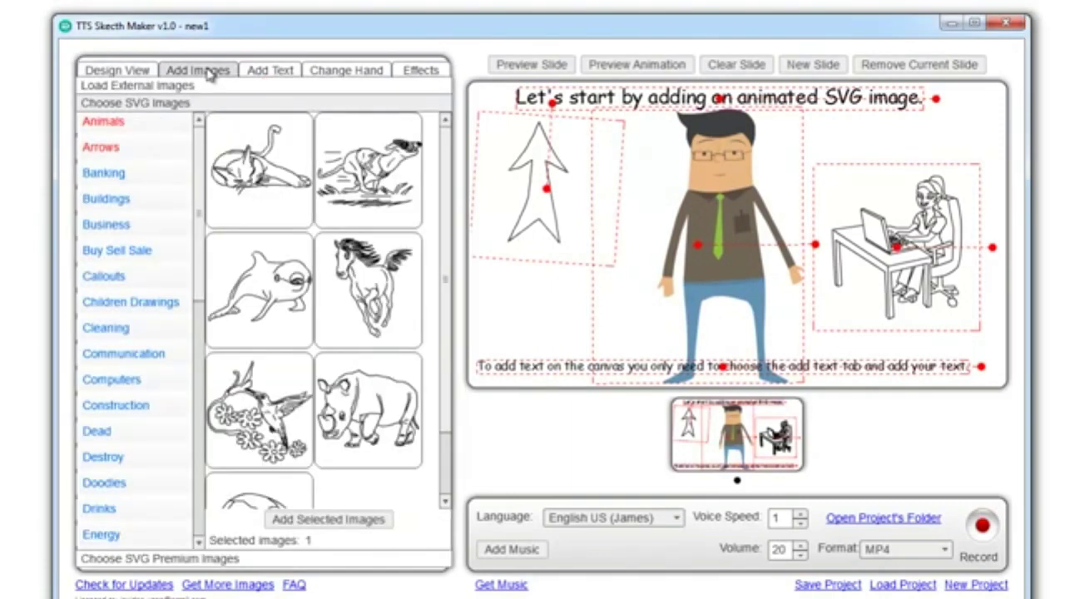
left_click(111, 147)
left_click(260, 182)
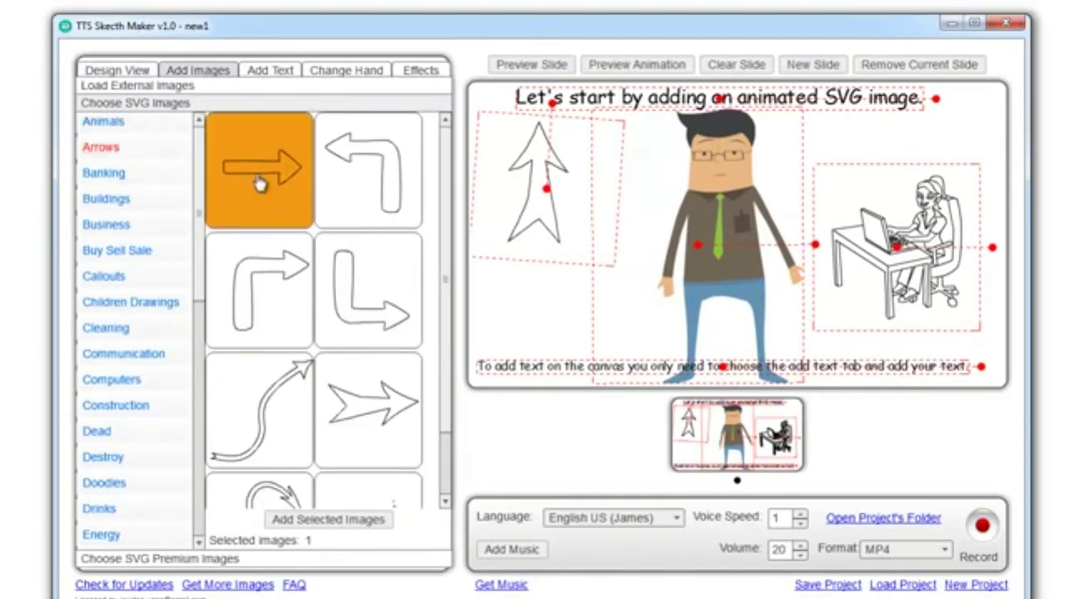
left_click_drag(261, 185, 552, 314)
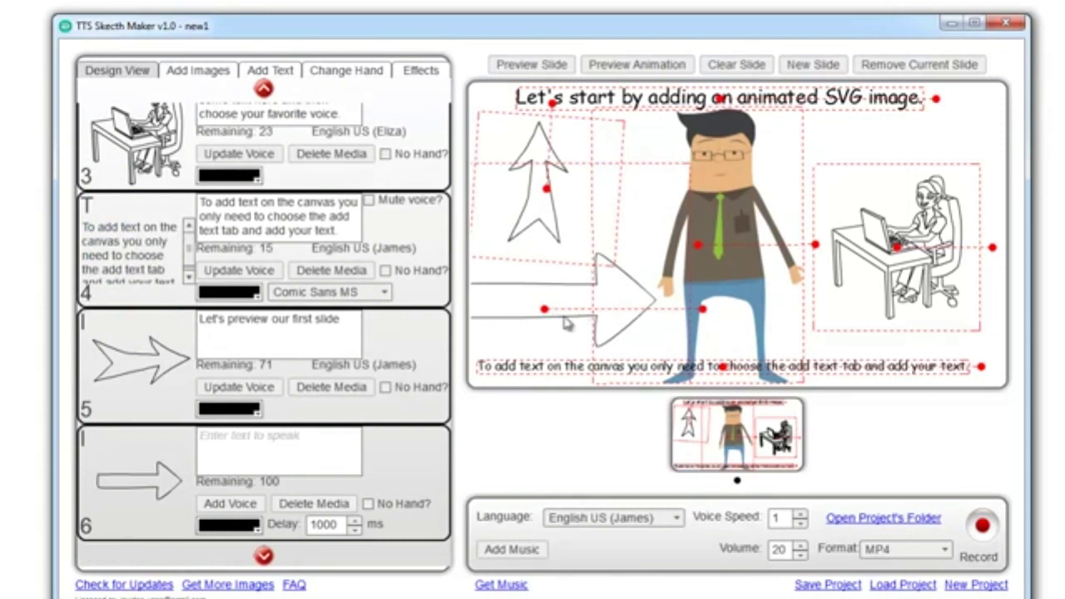
left_click_drag(703, 316, 477, 284)
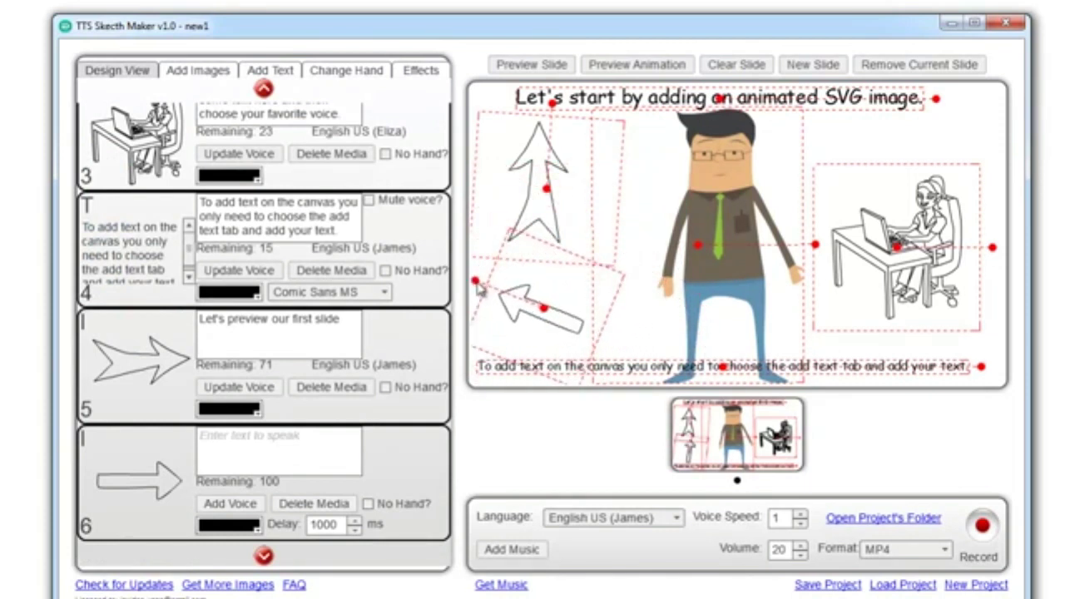
left_click(305, 455)
Step: Voice element 6's narration 'You can change the tts voices easily'
type("You can change the tts voices easily")
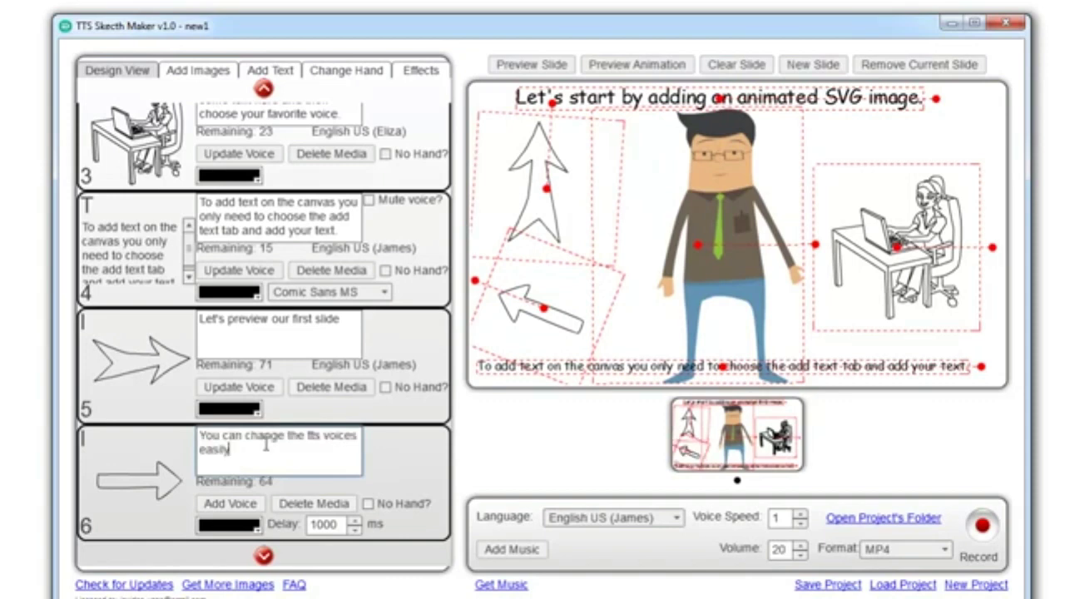
left_click(232, 504)
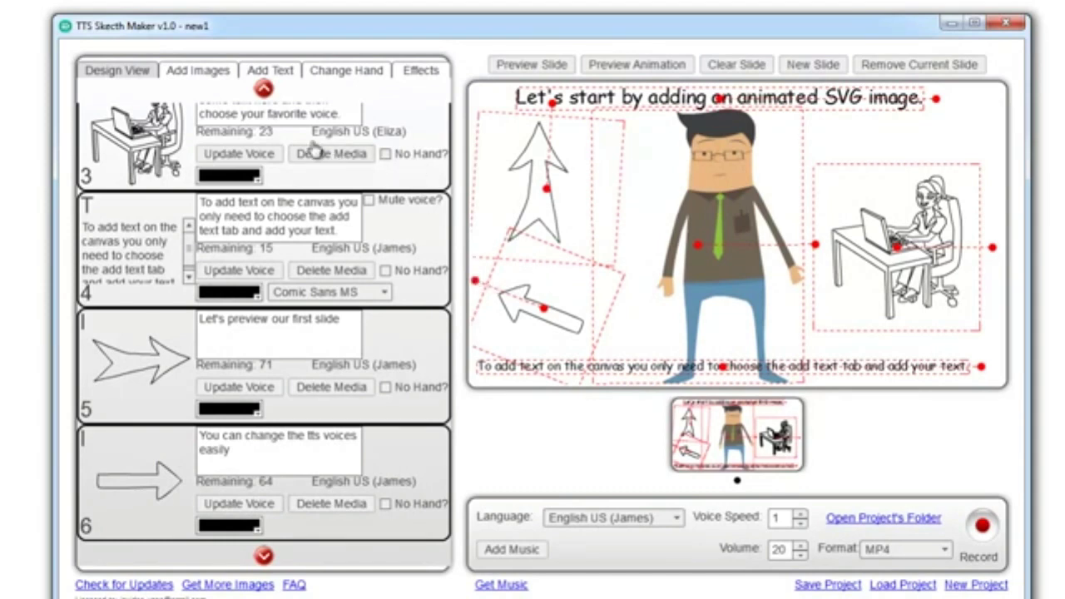
left_click(264, 90)
left_click(265, 92)
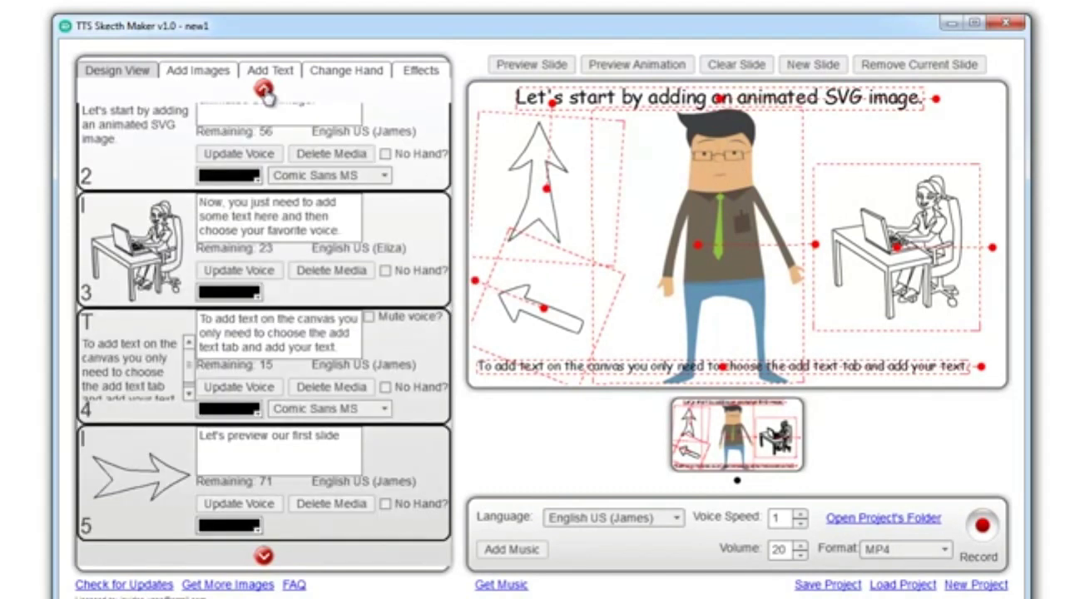
left_click(264, 90)
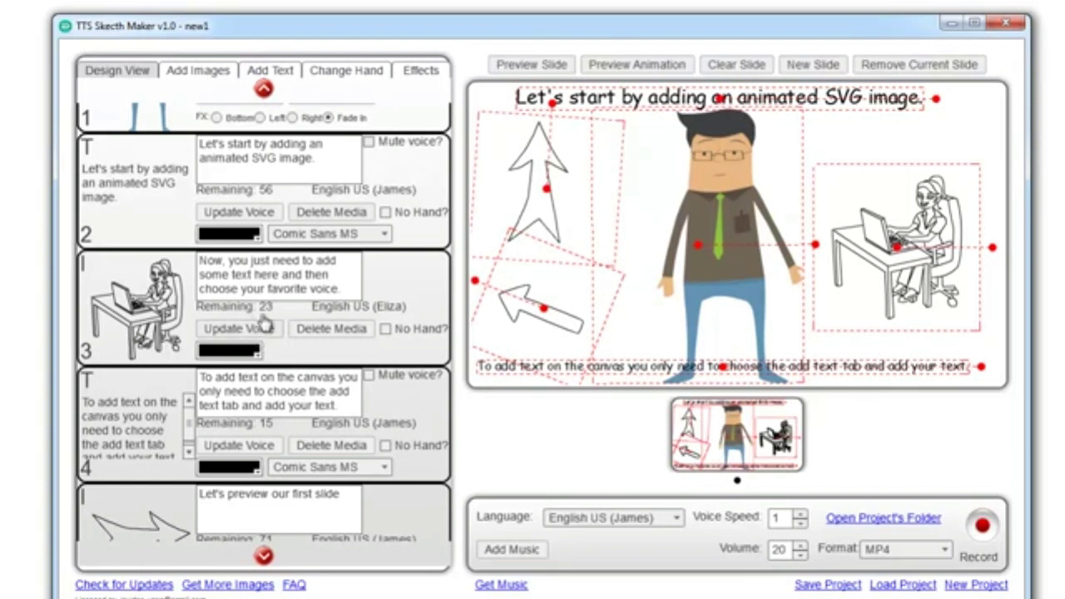
Step: Re-voice element 3's narration with the English UK (Gisella) voice
left_click(236, 273)
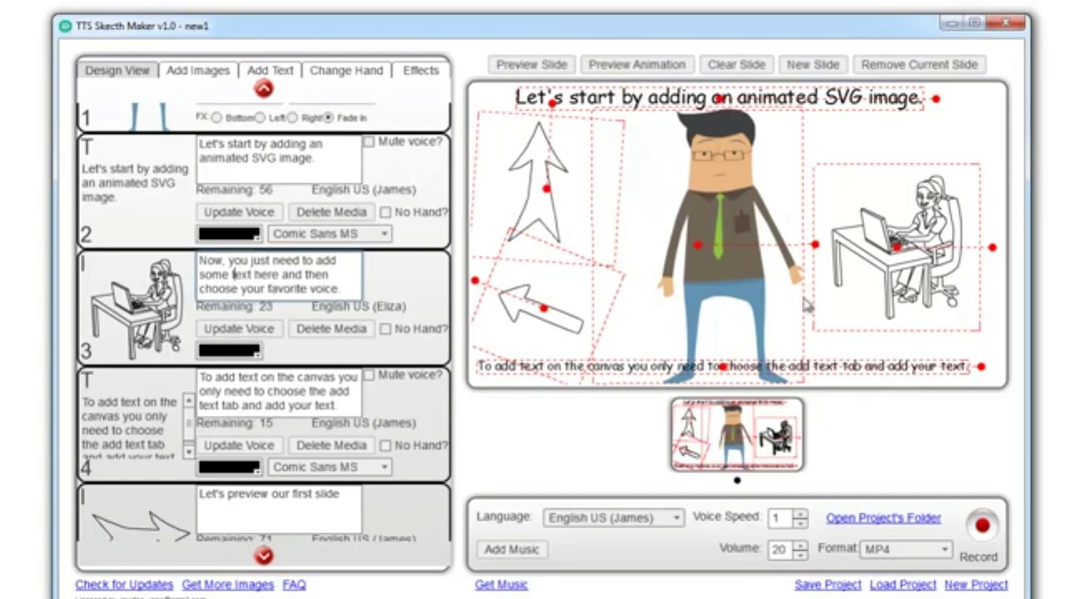
left_click(676, 518)
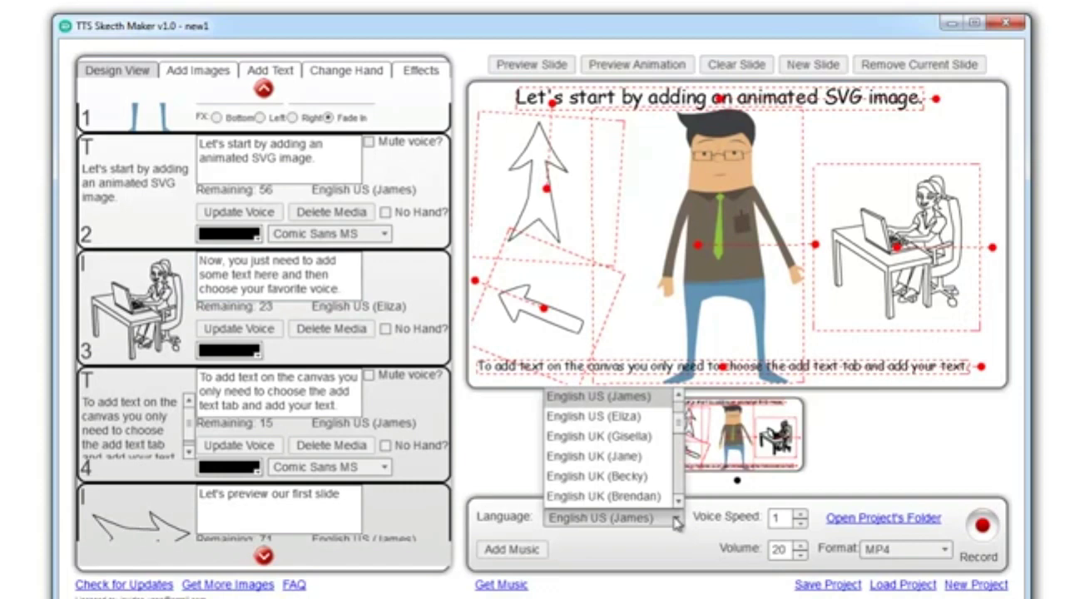
left_click(655, 438)
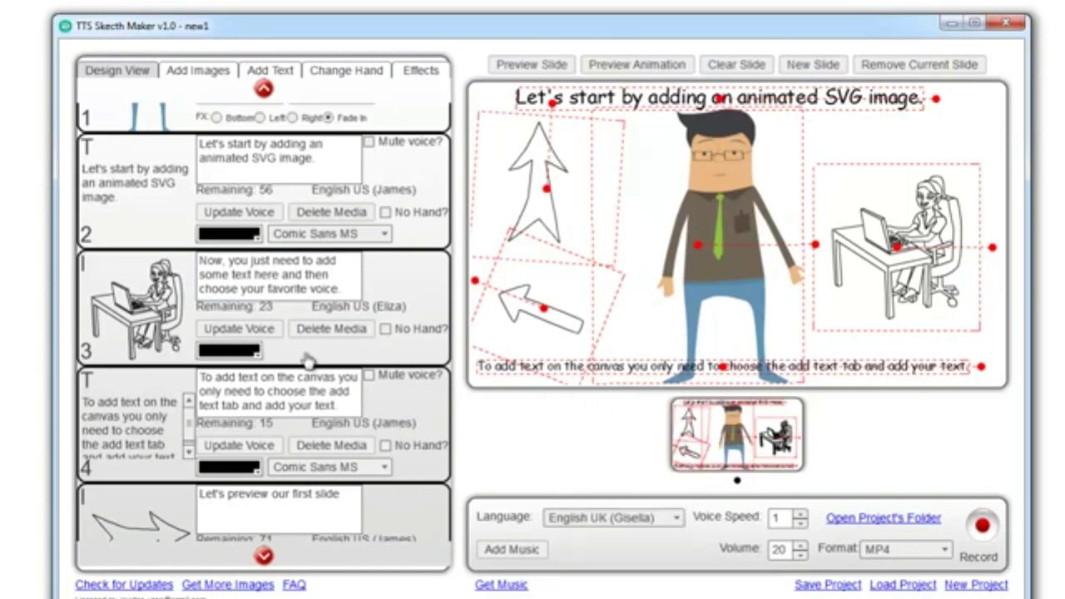
left_click(249, 330)
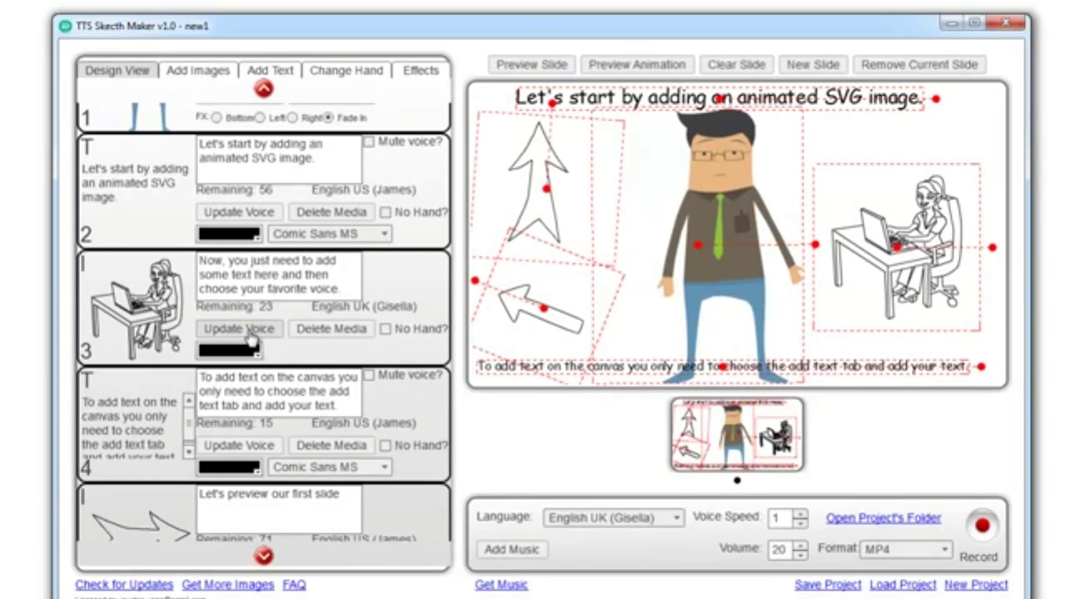
Step: Switch element 3's narration voice to English US (Gabby) and regenerate it
left_click(678, 518)
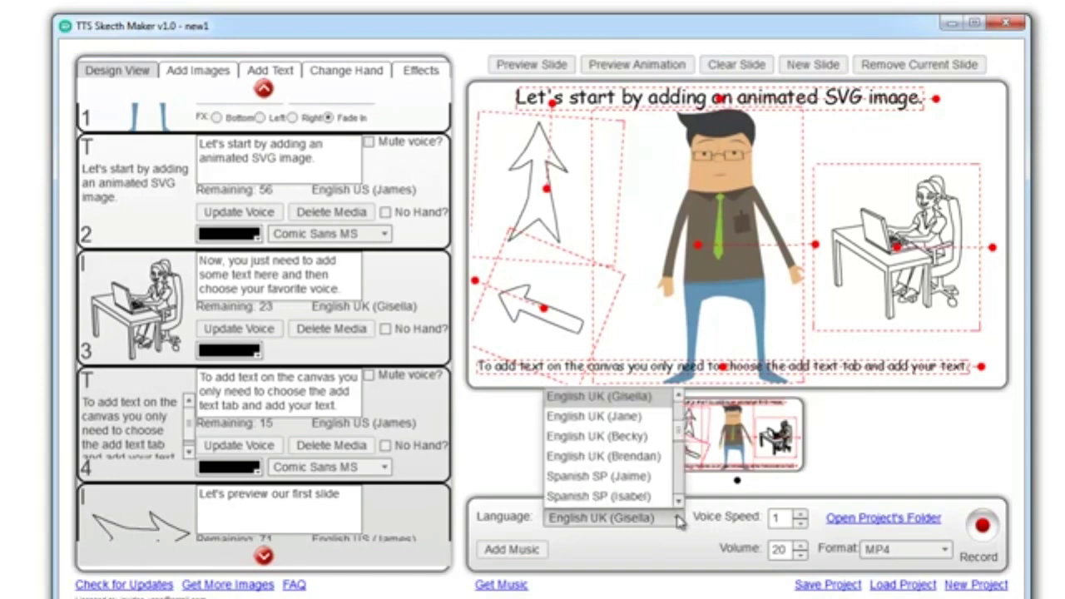
scroll(676, 428, "up", 5)
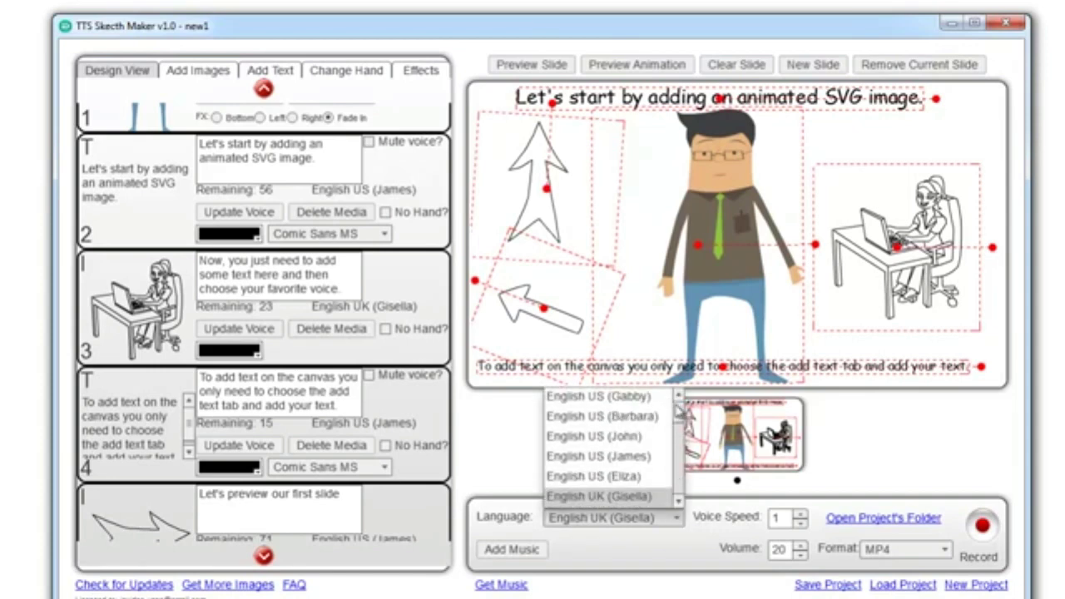
left_click(645, 398)
left_click(258, 329)
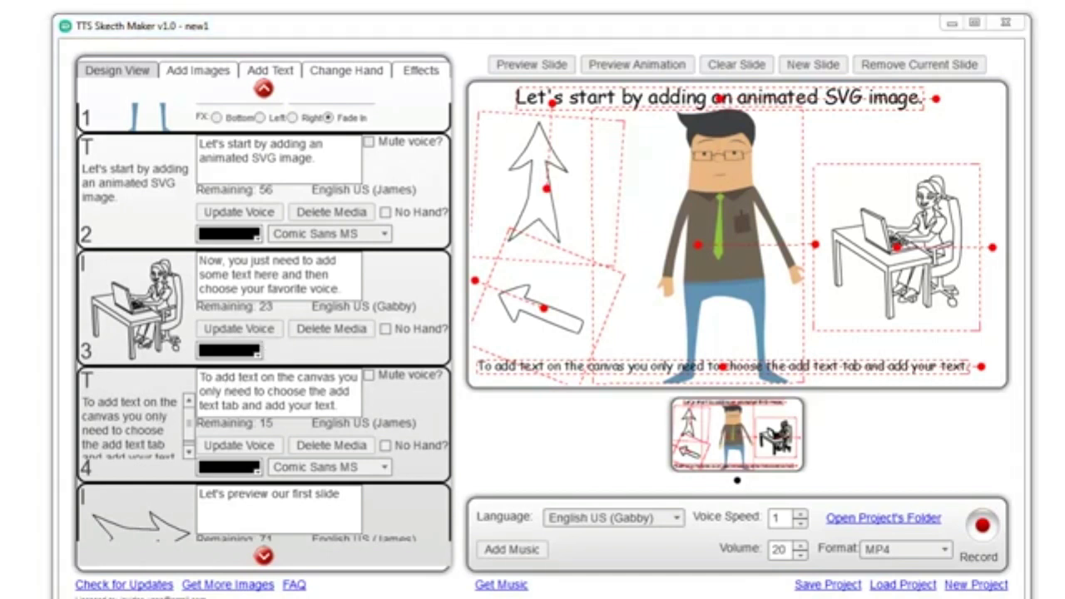
left_click(199, 73)
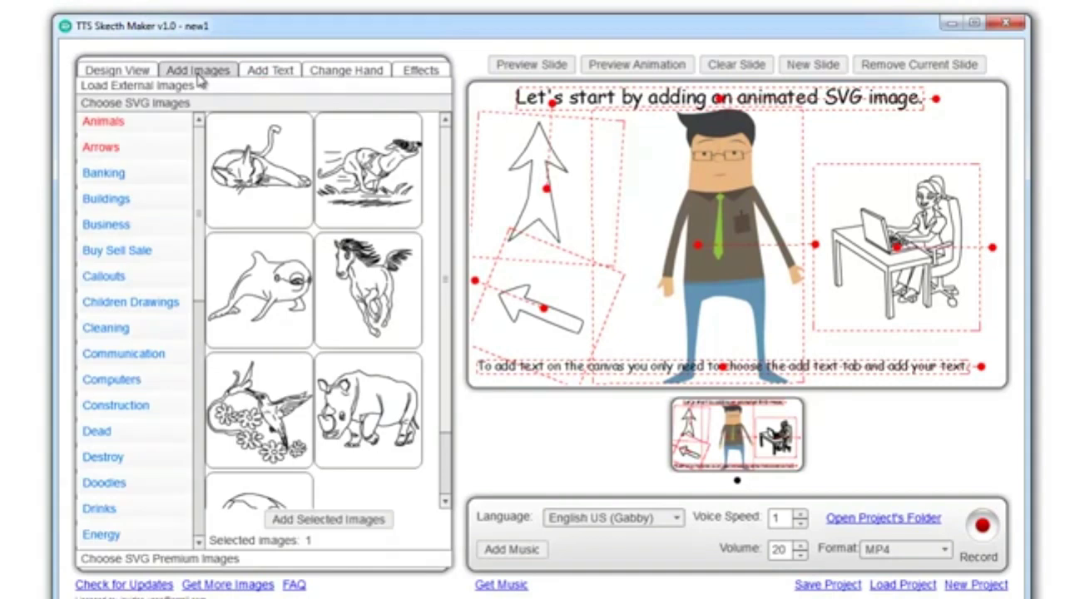
Step: Add a right-pointing arrow over the desk drawing and rotate it to point upward
left_click(101, 147)
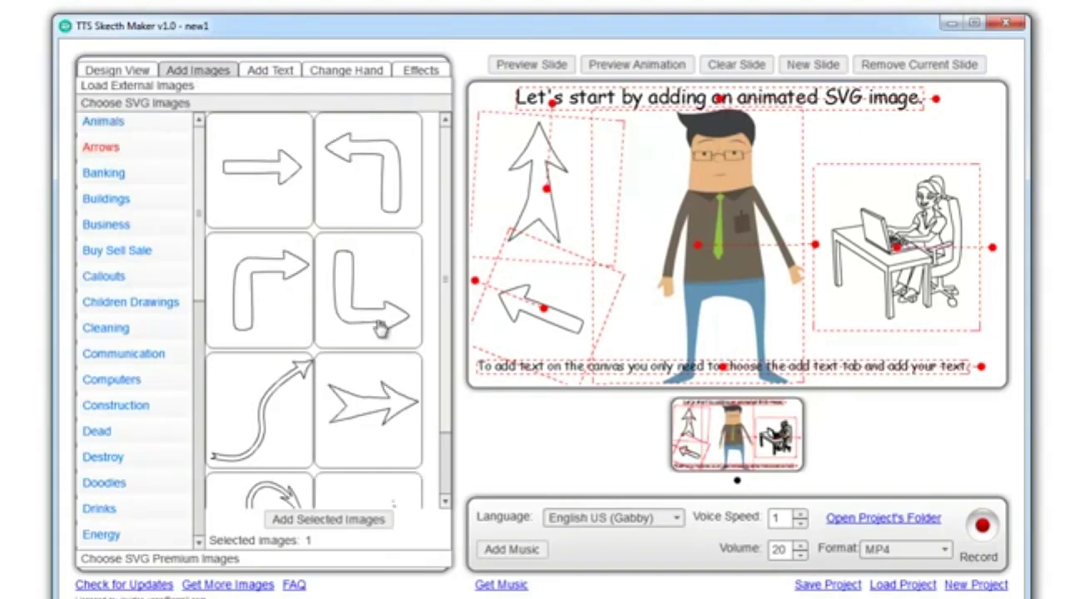
mouse_move(286, 200)
left_mouse_down()
mouse_move(574, 217)
mouse_move(850, 193)
left_mouse_up()
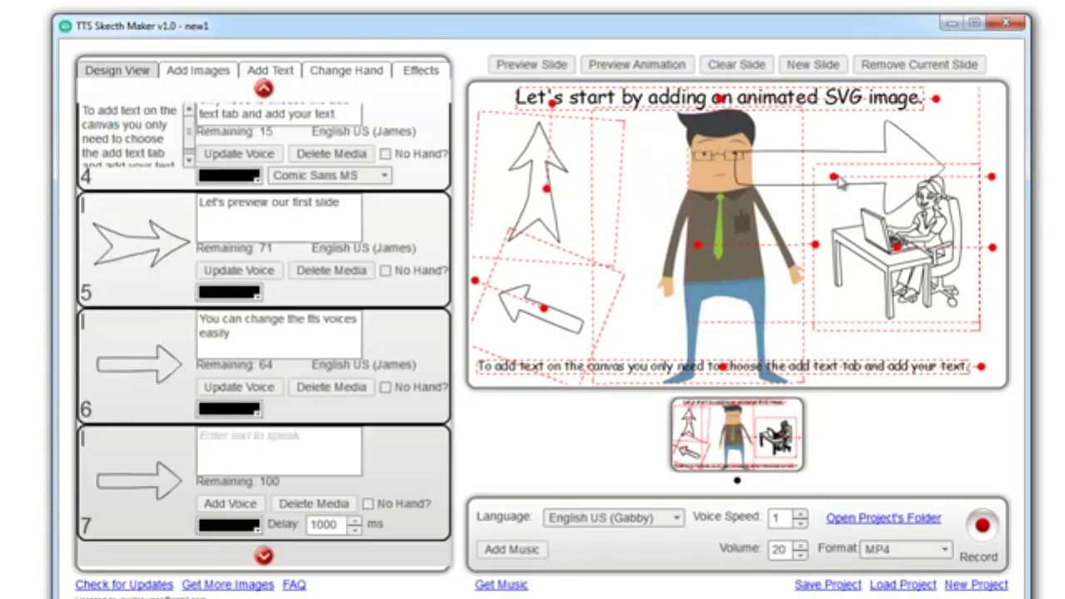
mouse_move(992, 178)
left_mouse_down()
mouse_move(869, 104)
mouse_move(824, 90)
left_mouse_up()
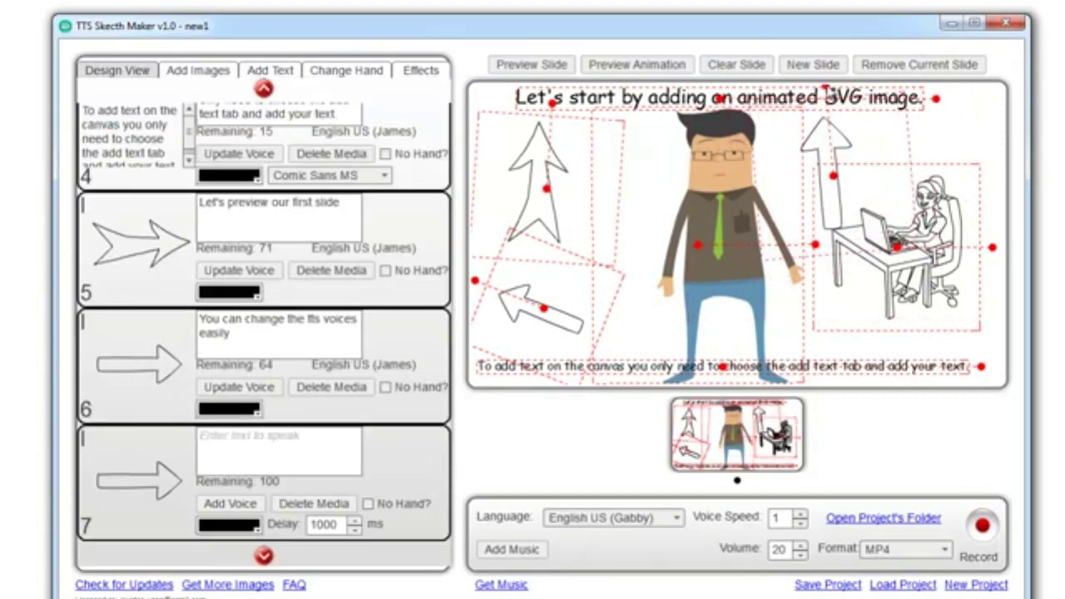
Step: Narrate element 7 'You can add as many slides as you want' with English US (James)
left_click(266, 454)
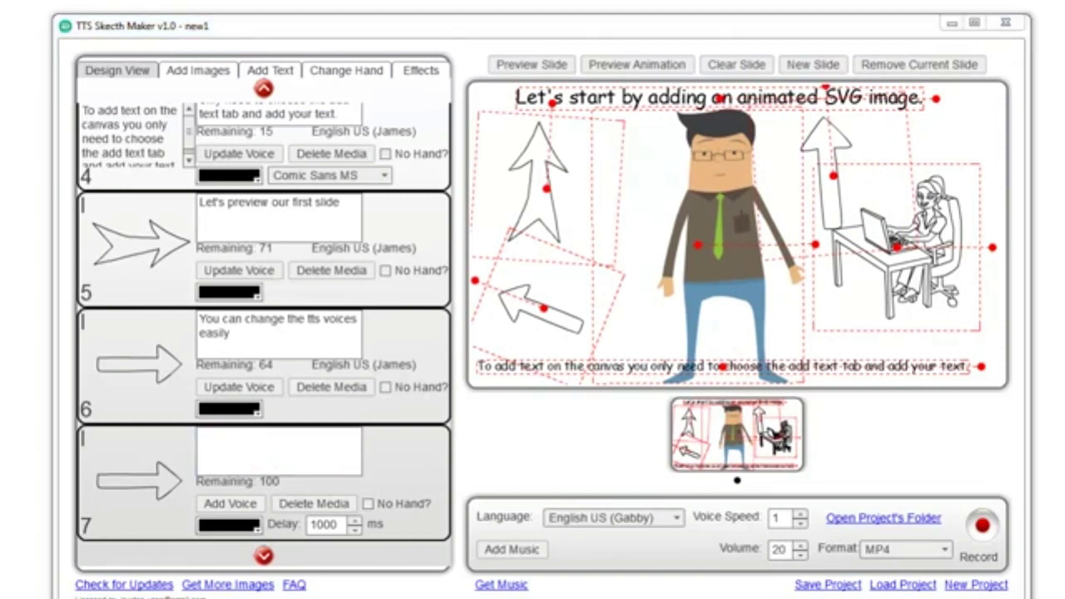
type("You can add as many slides as you want")
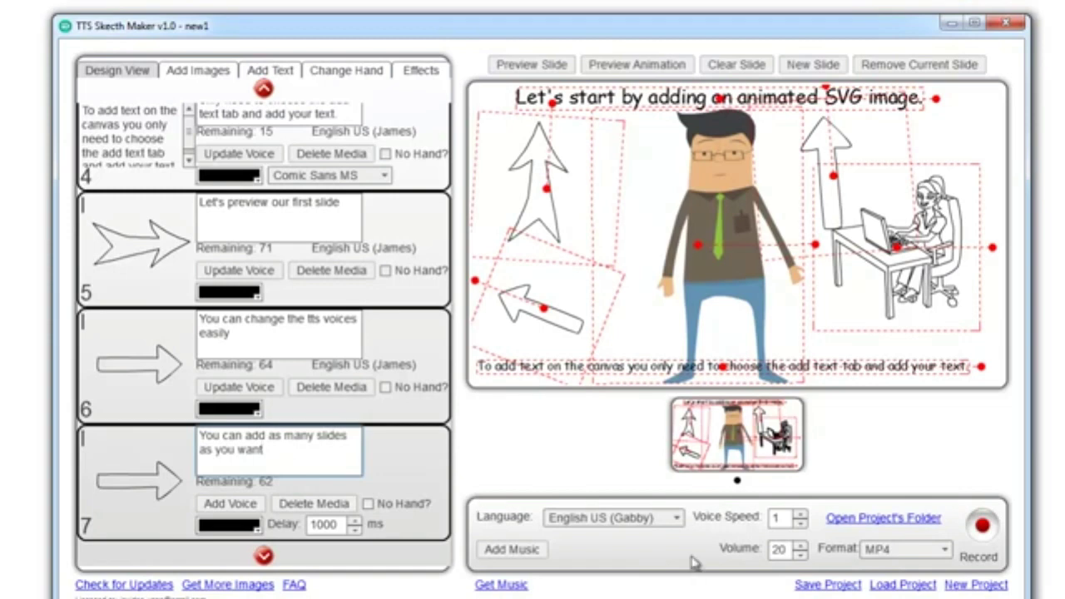
left_click(681, 521)
left_click(652, 456)
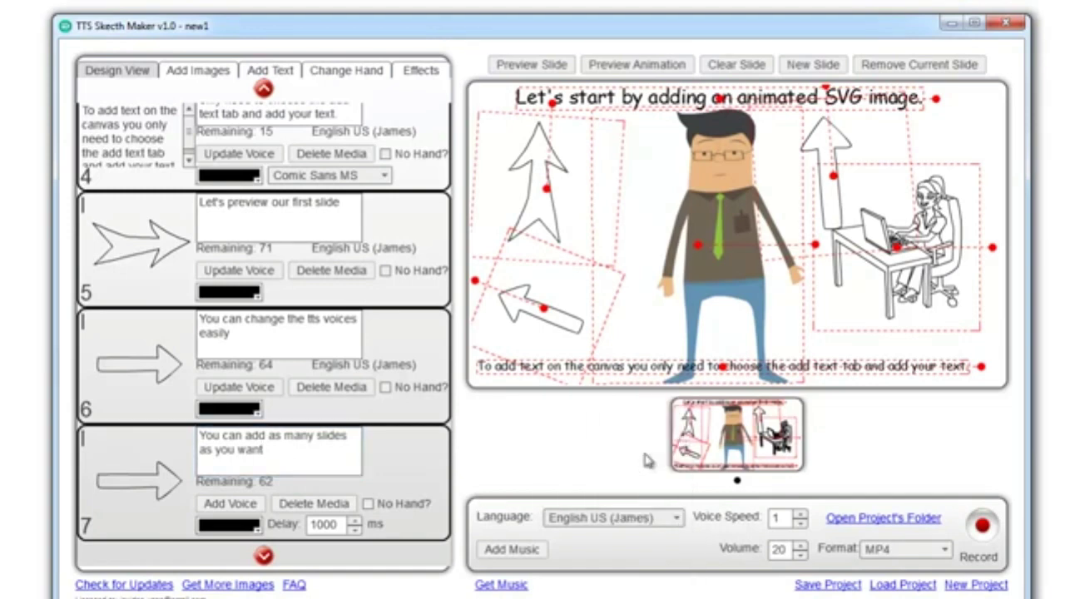
left_click(247, 514)
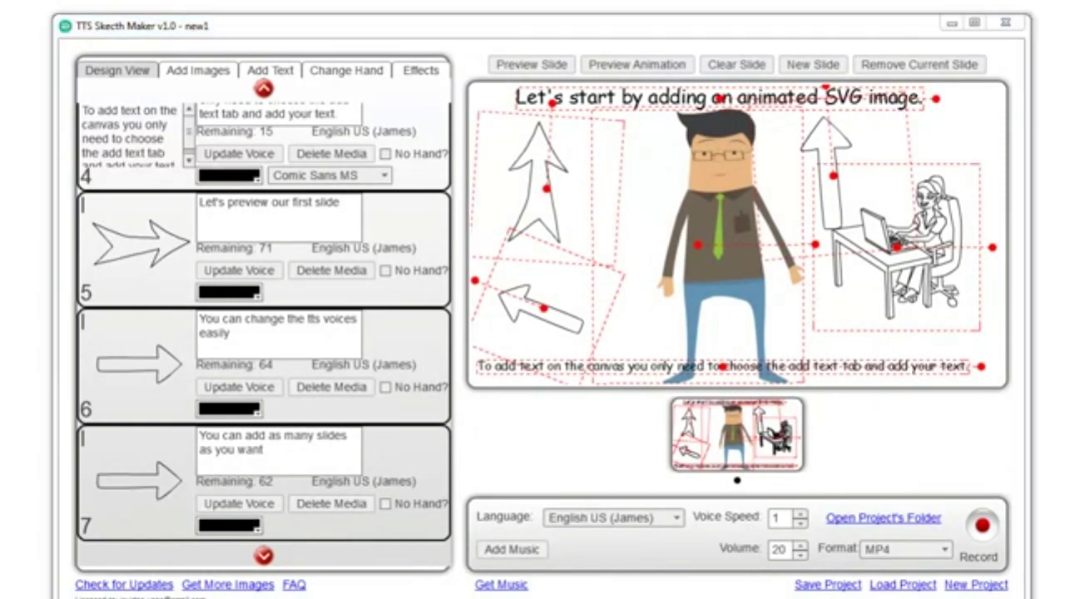
left_click(197, 71)
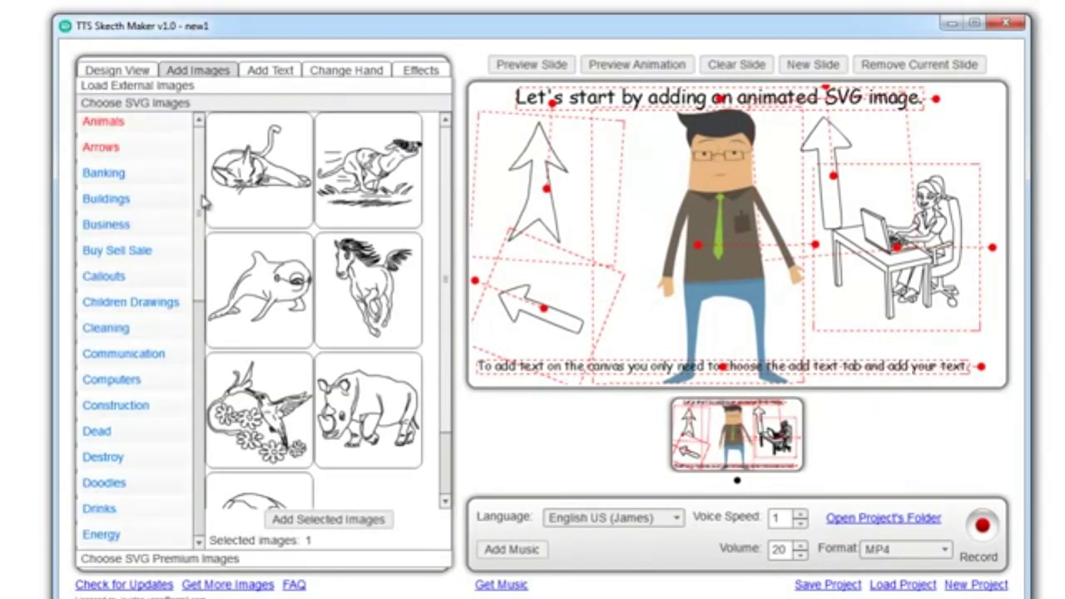
Step: Place the treble-clef Music image near the man's head, shrunk and tilted
scroll(200, 233, "down", 5)
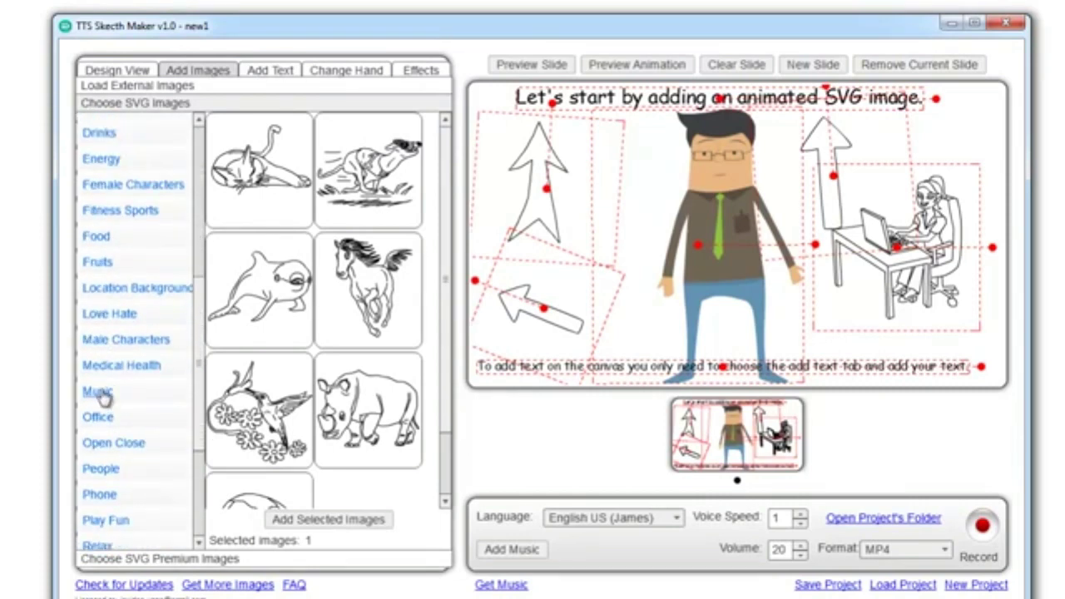
left_click(98, 392)
left_click(265, 302)
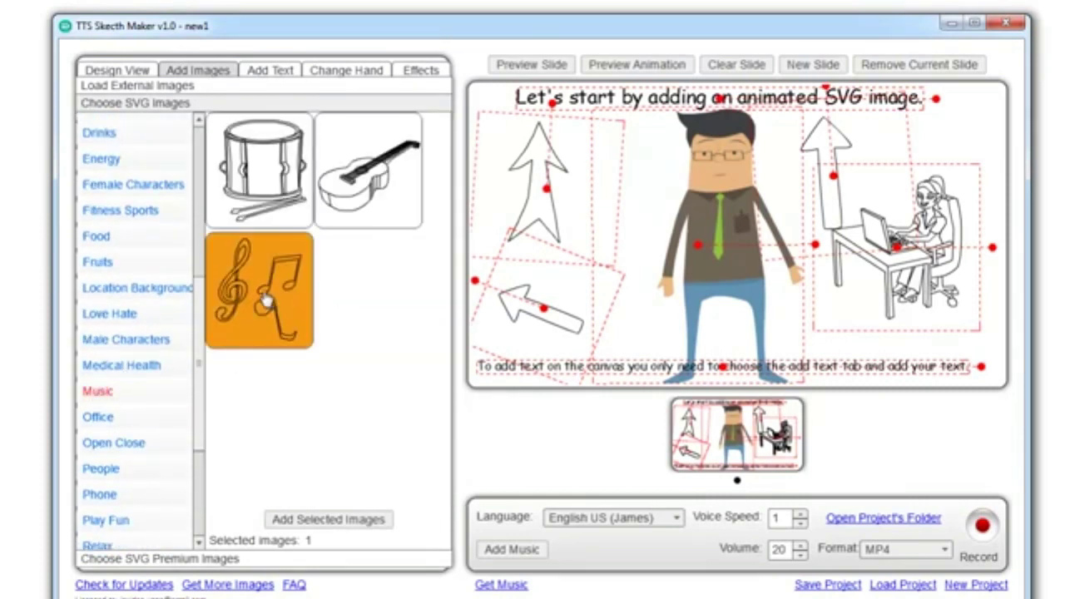
left_click_drag(265, 302, 634, 204)
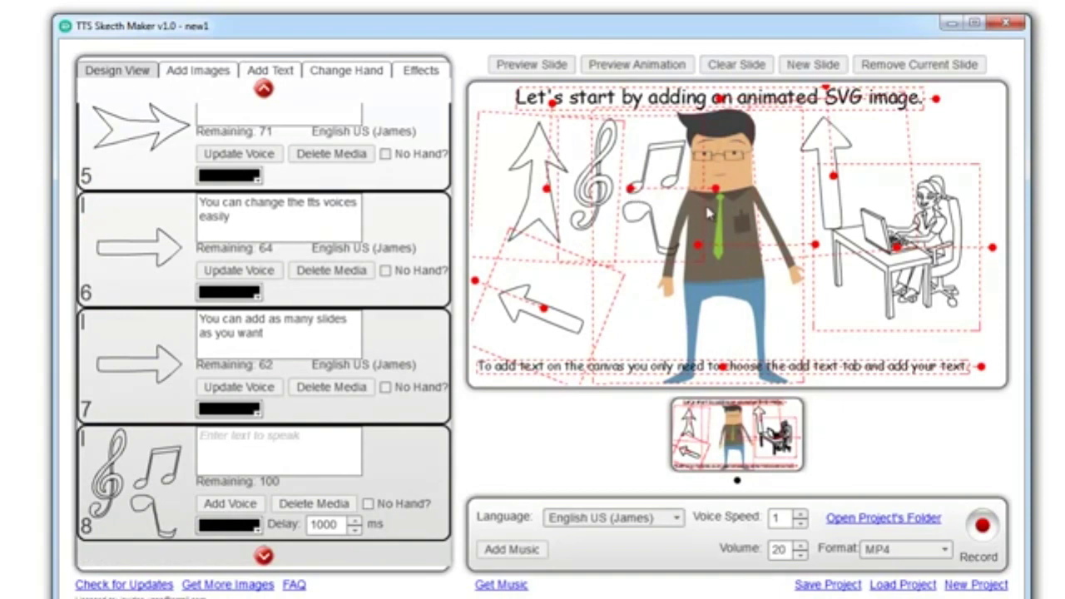
left_click_drag(715, 193, 671, 163)
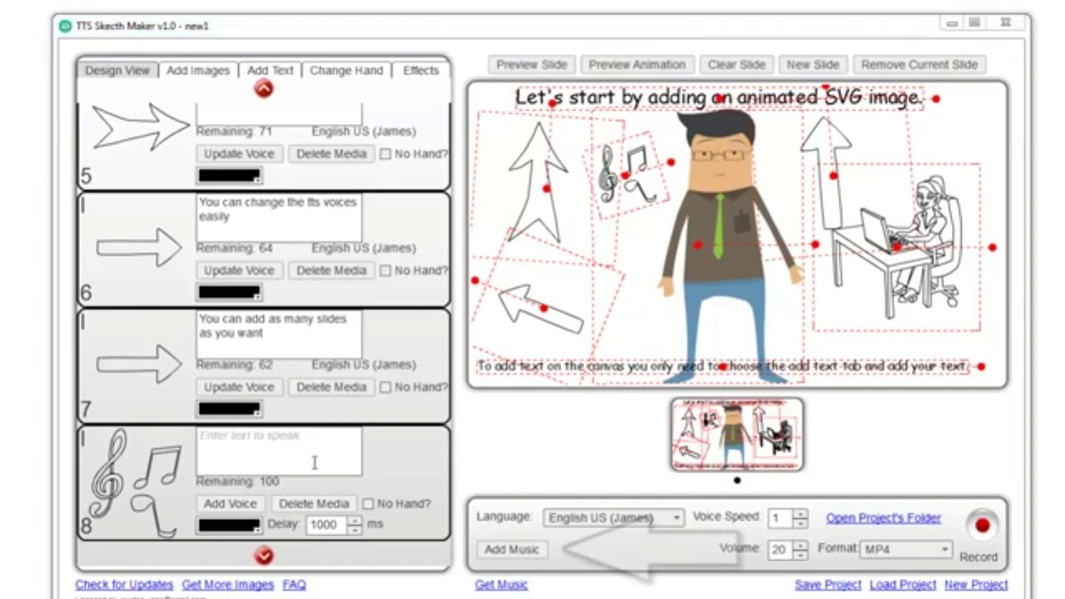
Step: Give the music image (step 8) the voiced narration 'You can add your own music'
left_click(254, 444)
type("You can add your own music")
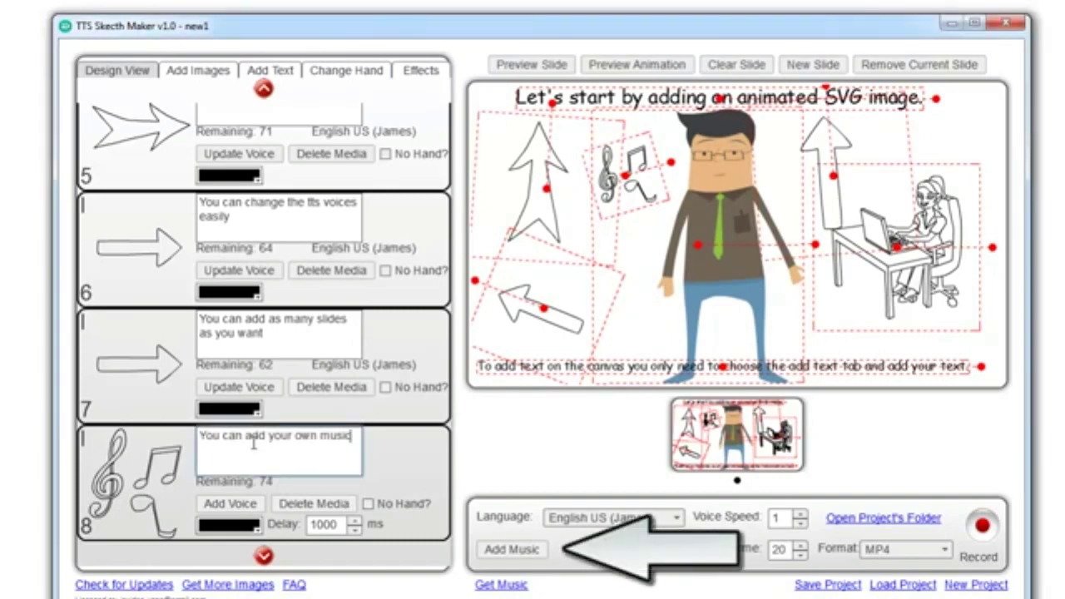
left_click(245, 505)
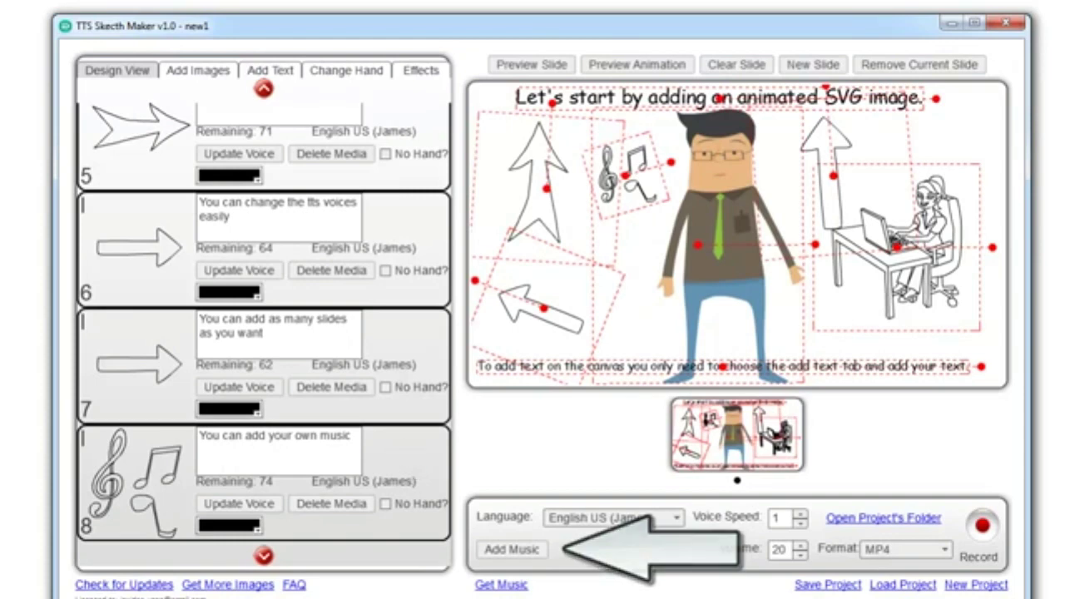
left_click(200, 71)
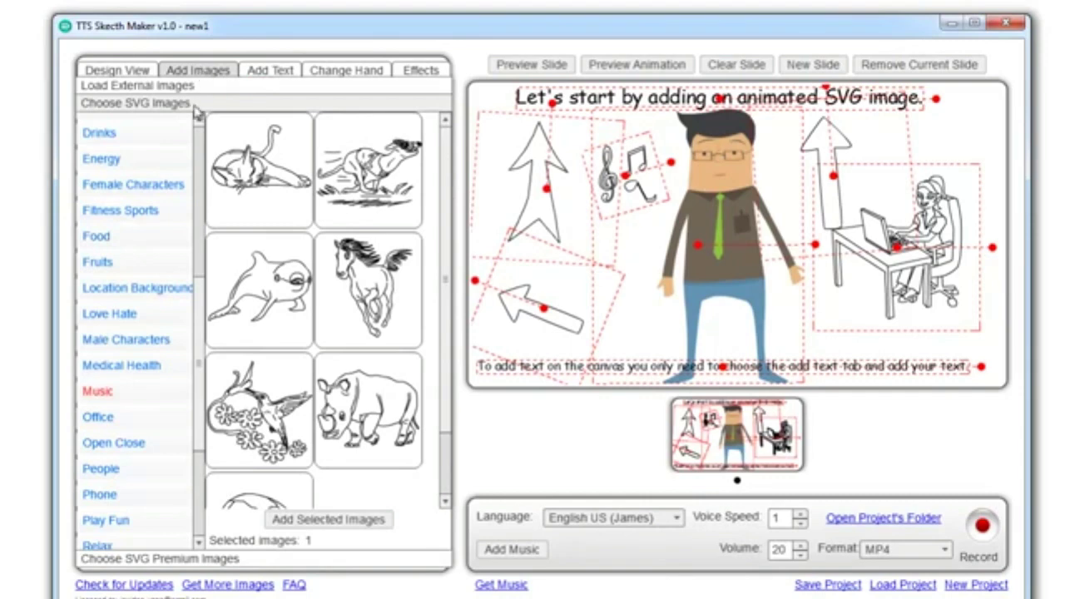
Step: Place the first Arrows image on the canvas, rotated and stretched toward the top-left
left_click_drag(198, 322, 195, 143)
left_click(101, 147)
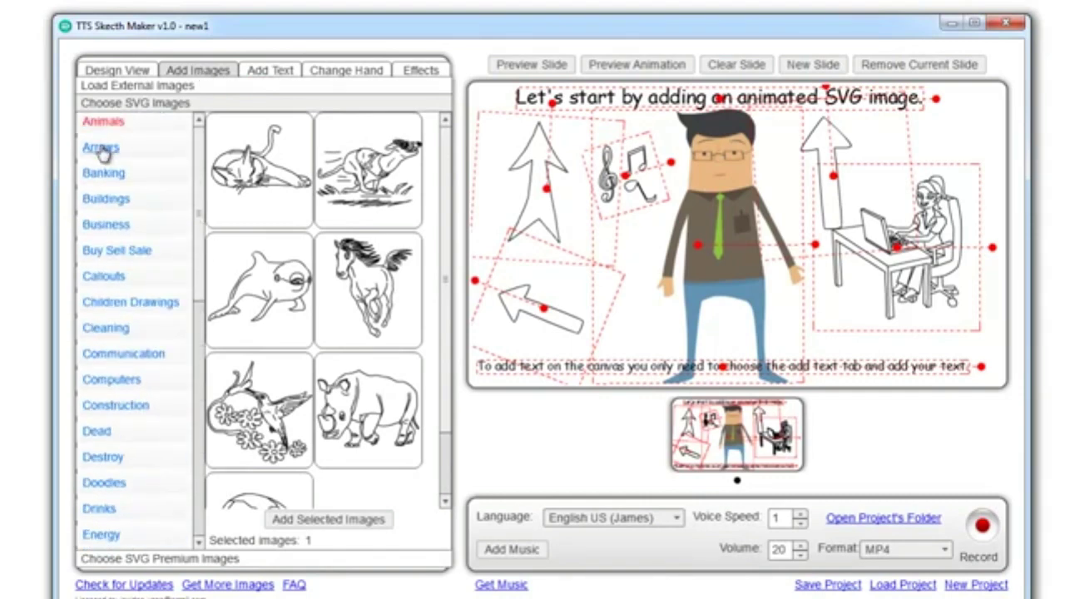
left_click_drag(272, 186, 514, 182)
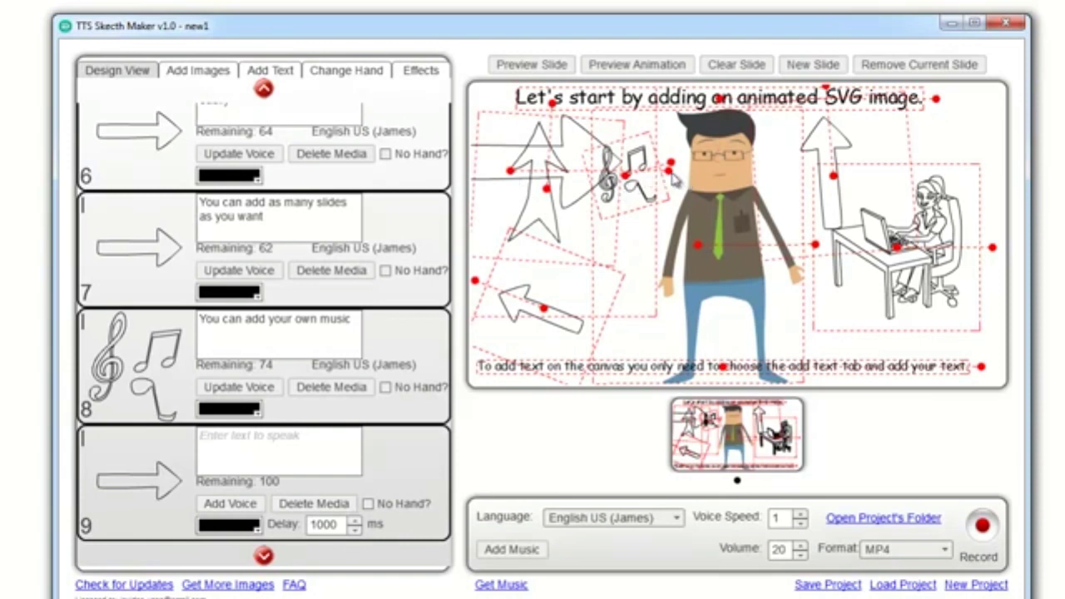
left_click_drag(672, 173, 502, 133)
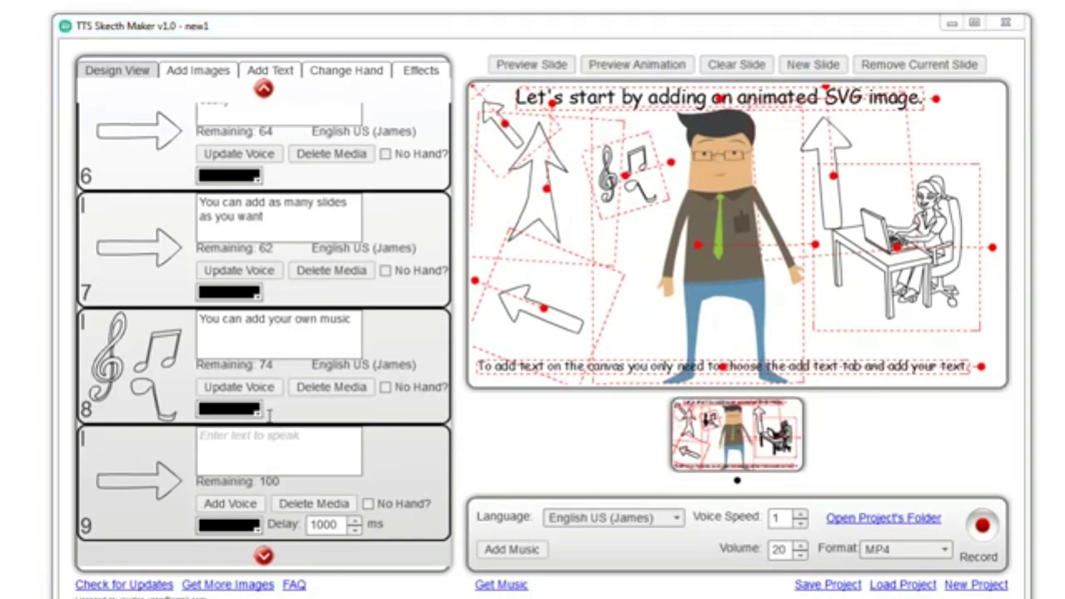
Step: Voice step 9's narration 'You can change the hands and add your own background'
left_click(265, 439)
type("You can change the hands and add your own background")
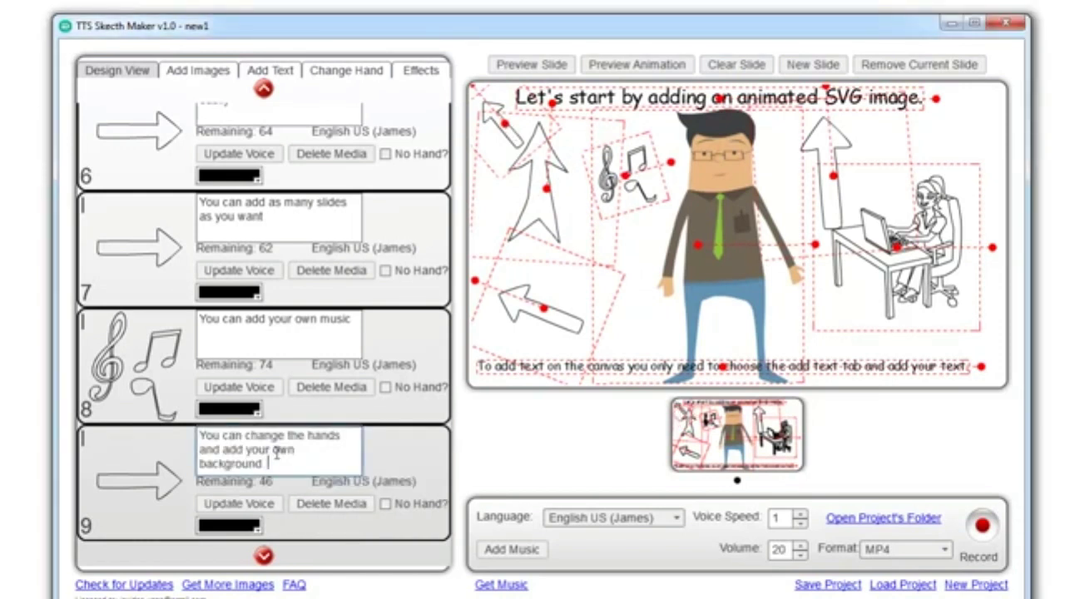
left_click(247, 506)
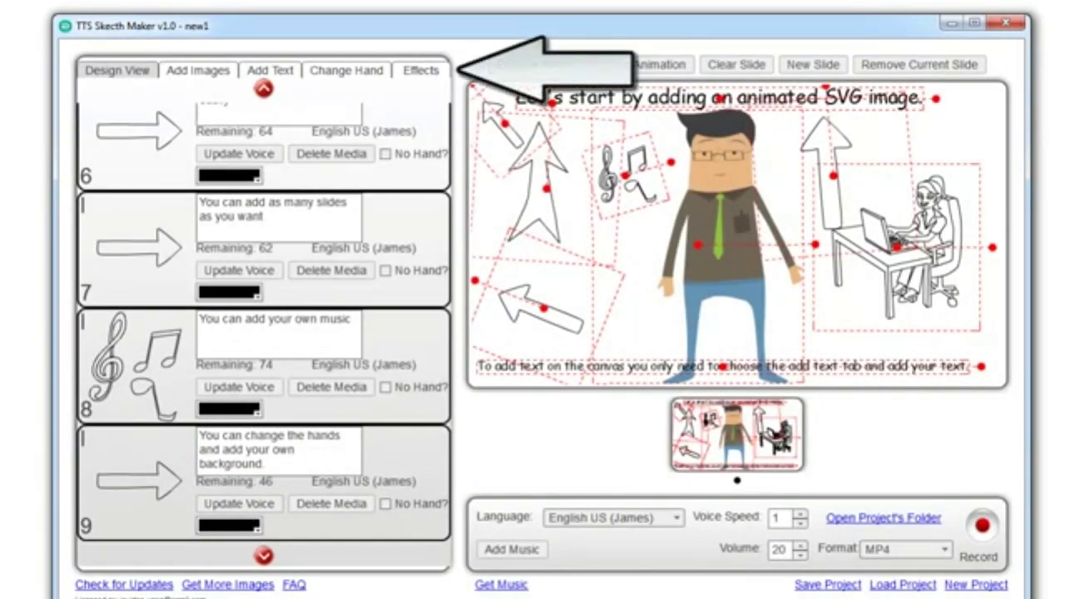
left_click(358, 72)
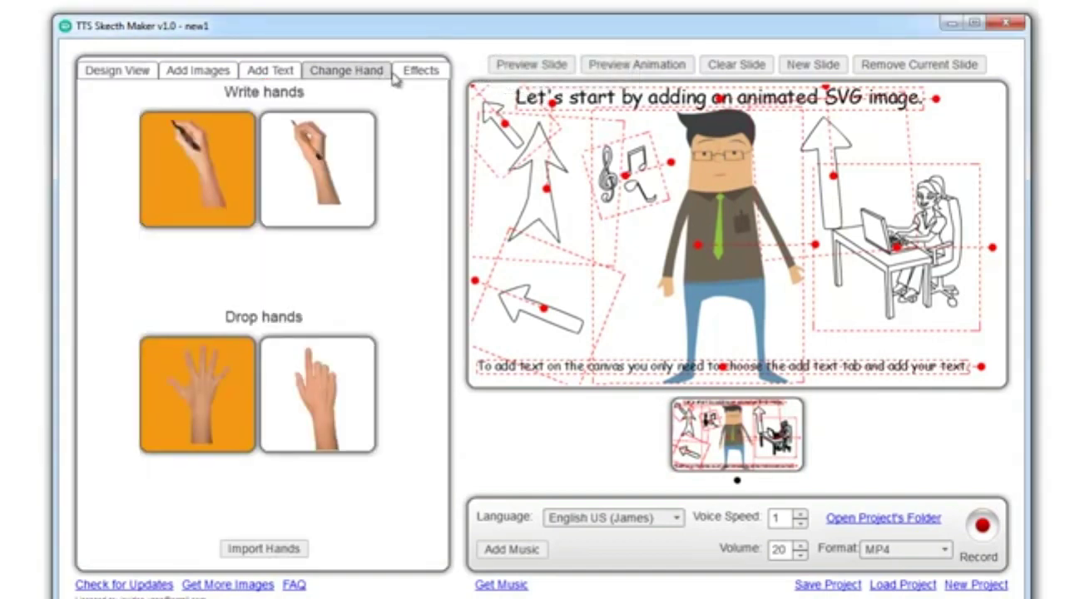
Step: Set the crumpled 'paper 2.jpg' image as the slide background
left_click(418, 73)
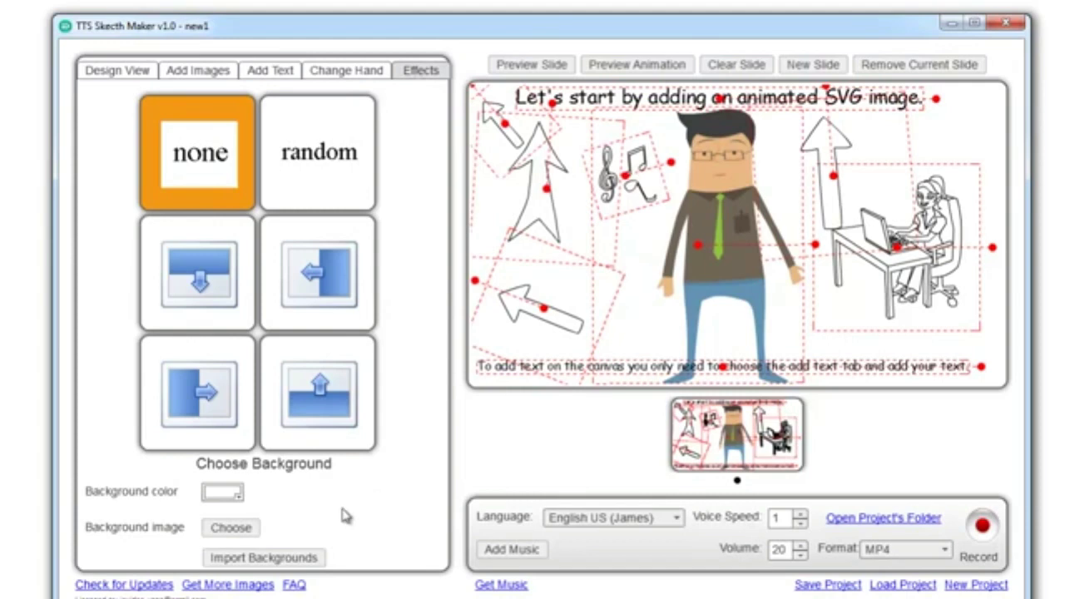
left_click(231, 529)
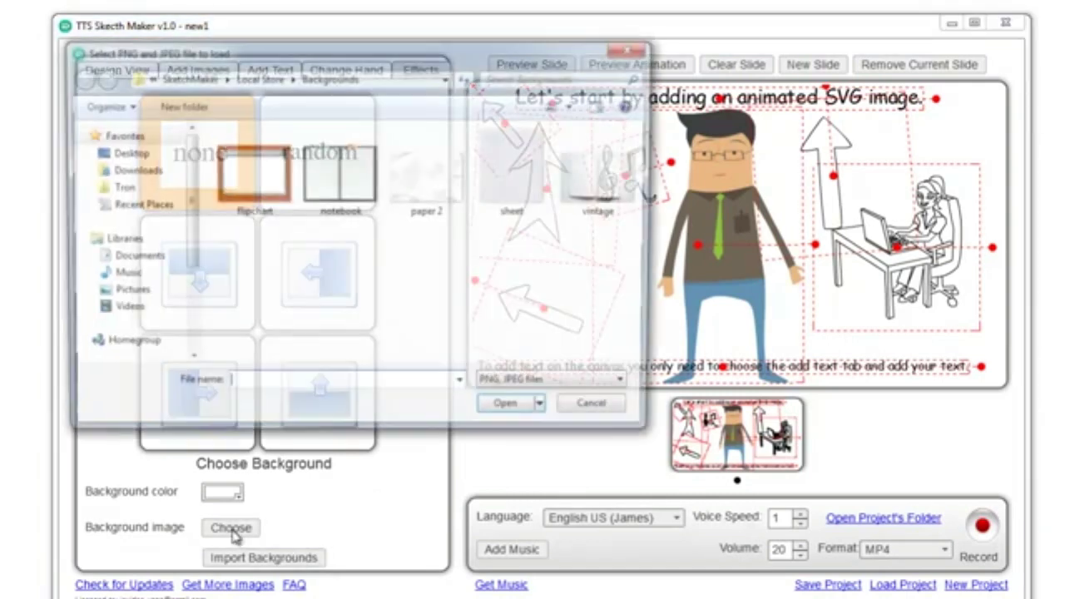
left_click(415, 201)
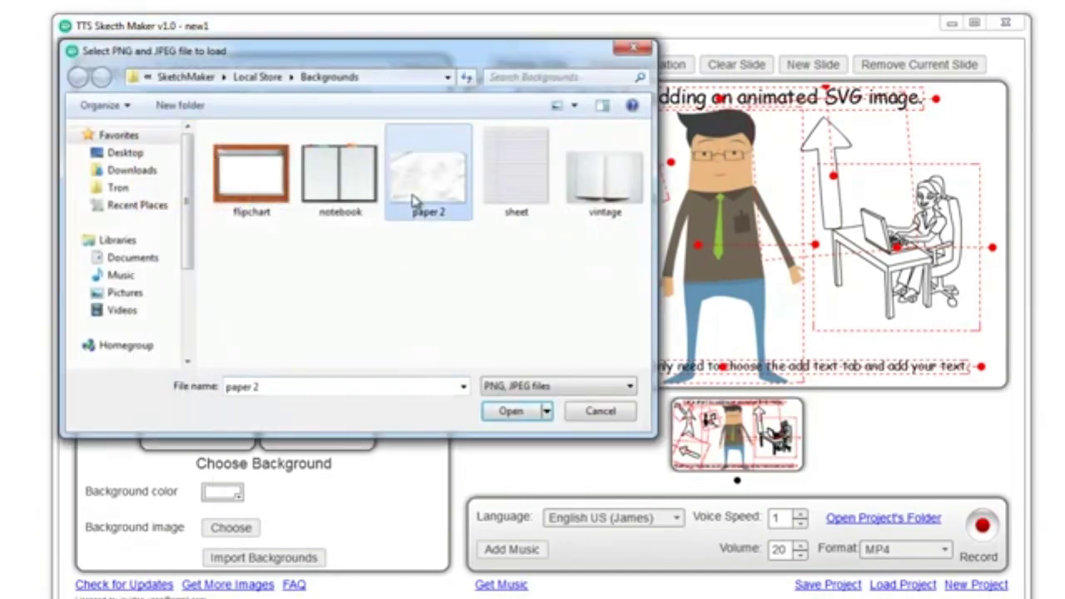
left_click(511, 412)
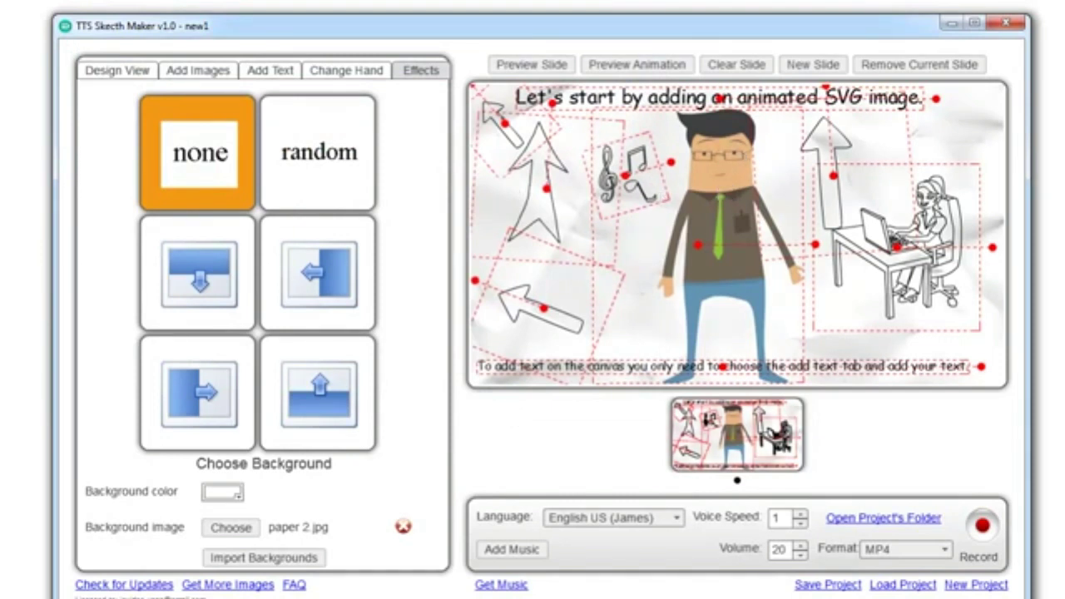
left_click(119, 73)
Step: Add a new blank slide and load the Teacher SVG character onto it
left_click(816, 70)
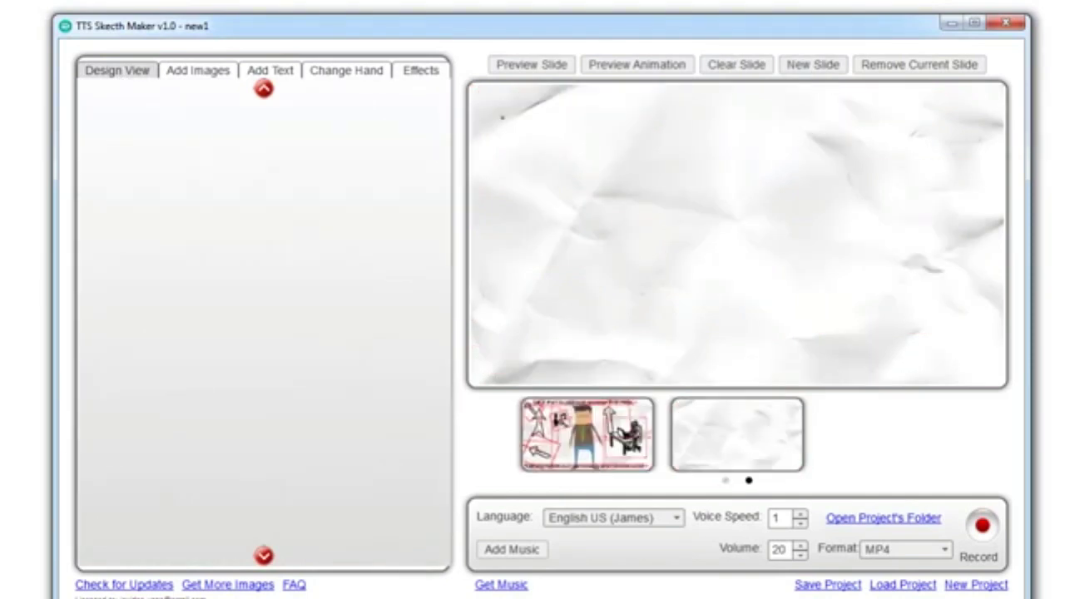
left_click(211, 73)
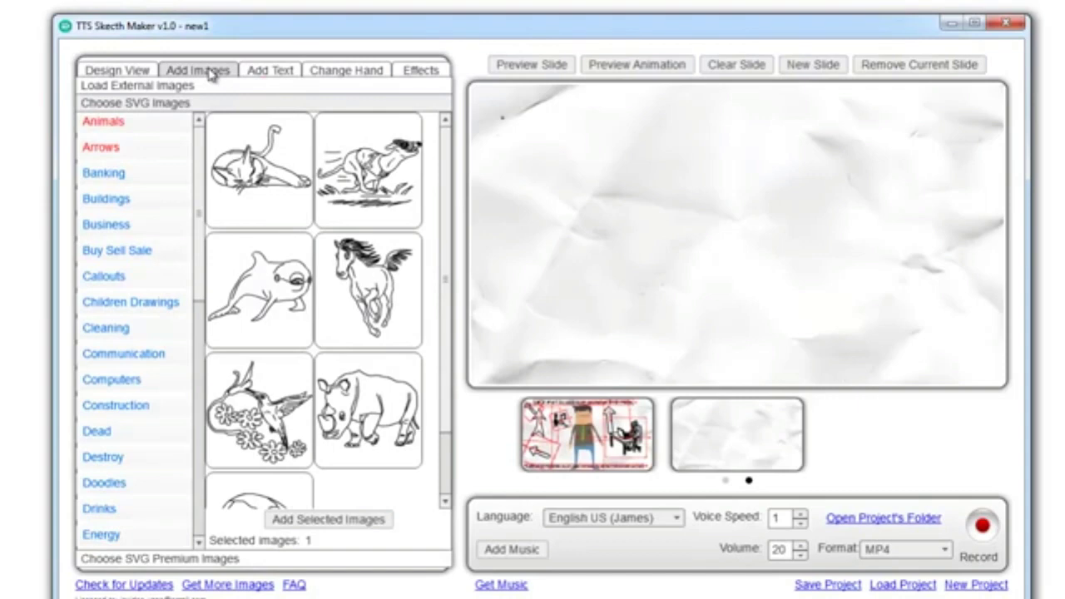
left_click(193, 89)
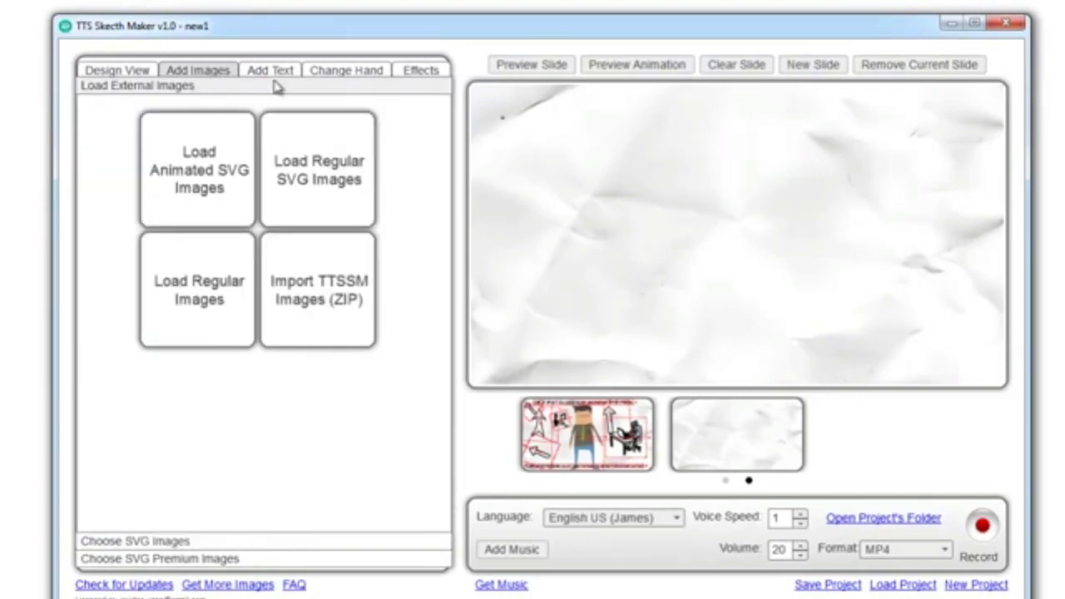
left_click(308, 181)
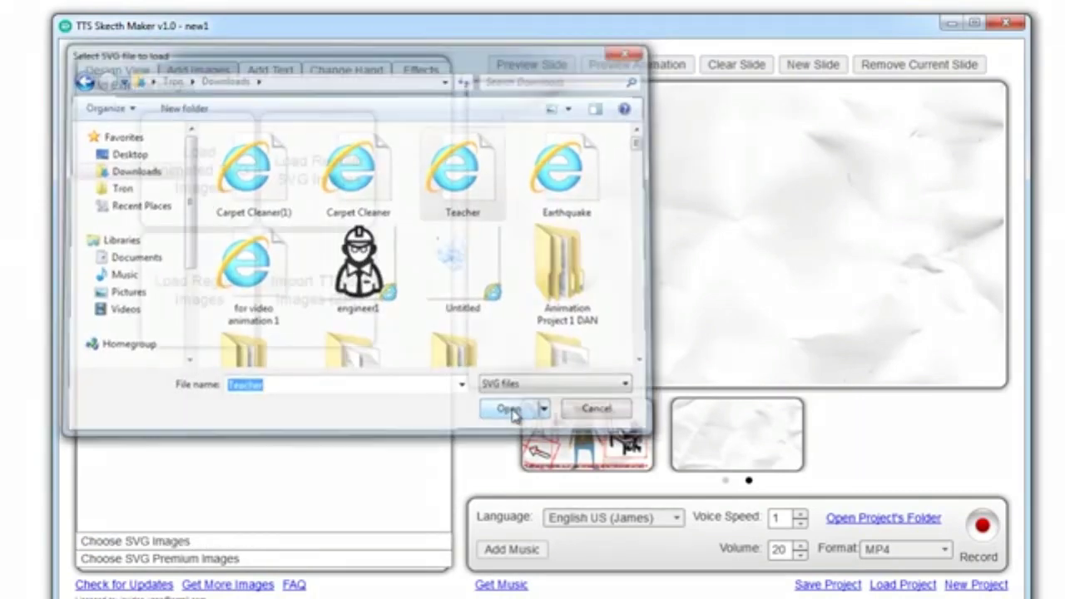
left_click(511, 408)
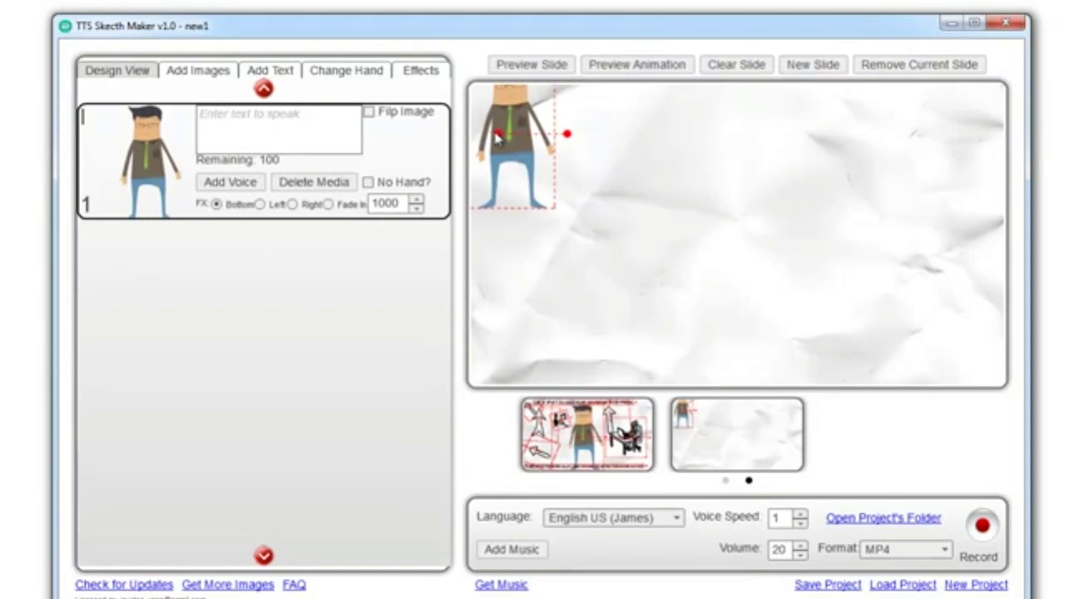
Step: Centre the Teacher figure on the slide and scale it up
left_click_drag(502, 140, 725, 245)
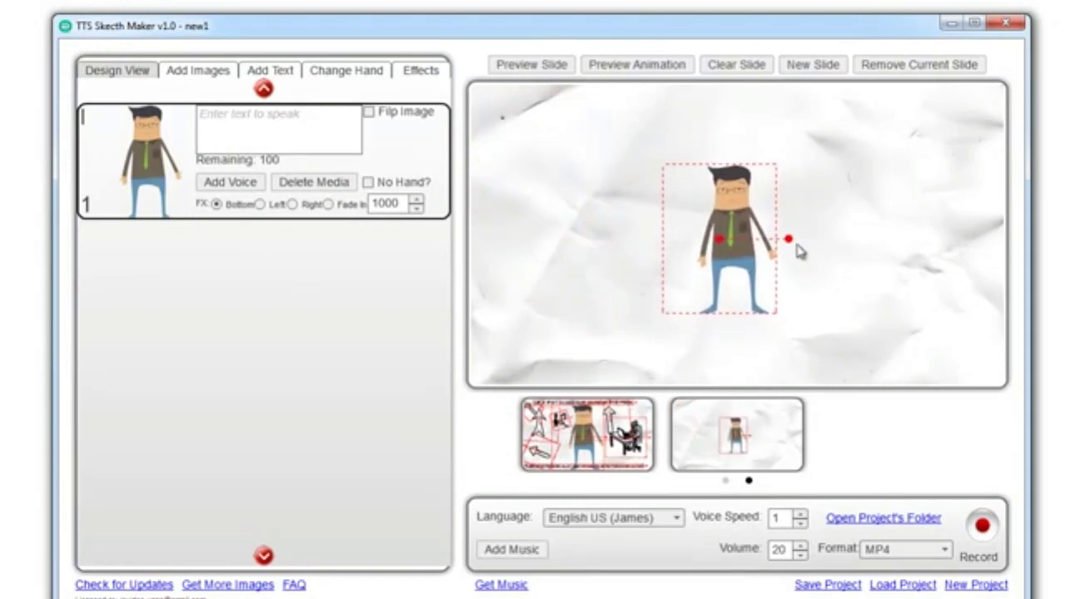
left_click_drag(793, 243, 819, 242)
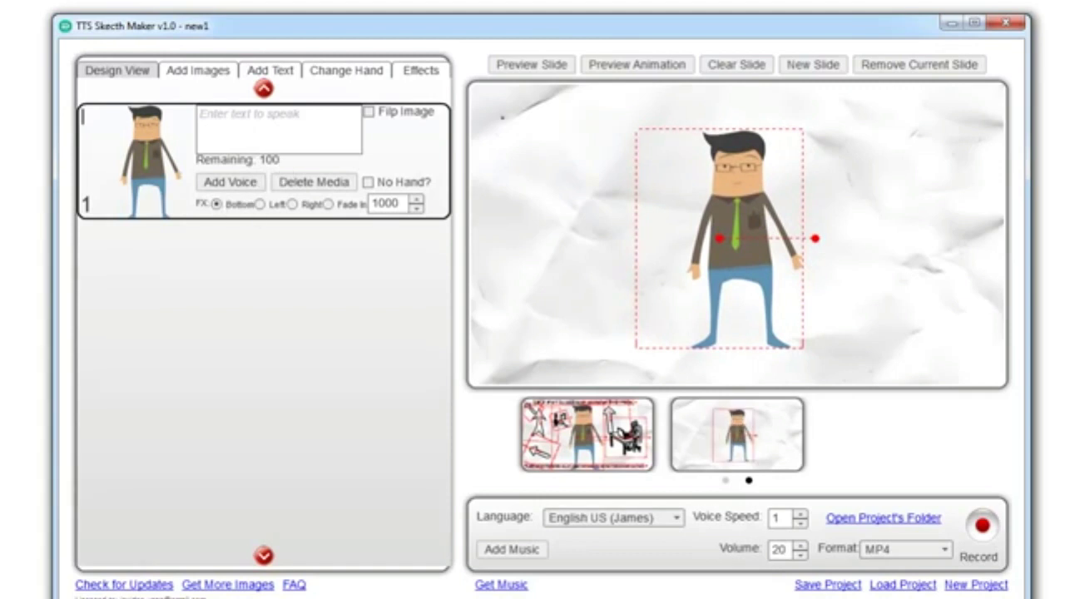
left_click(211, 122)
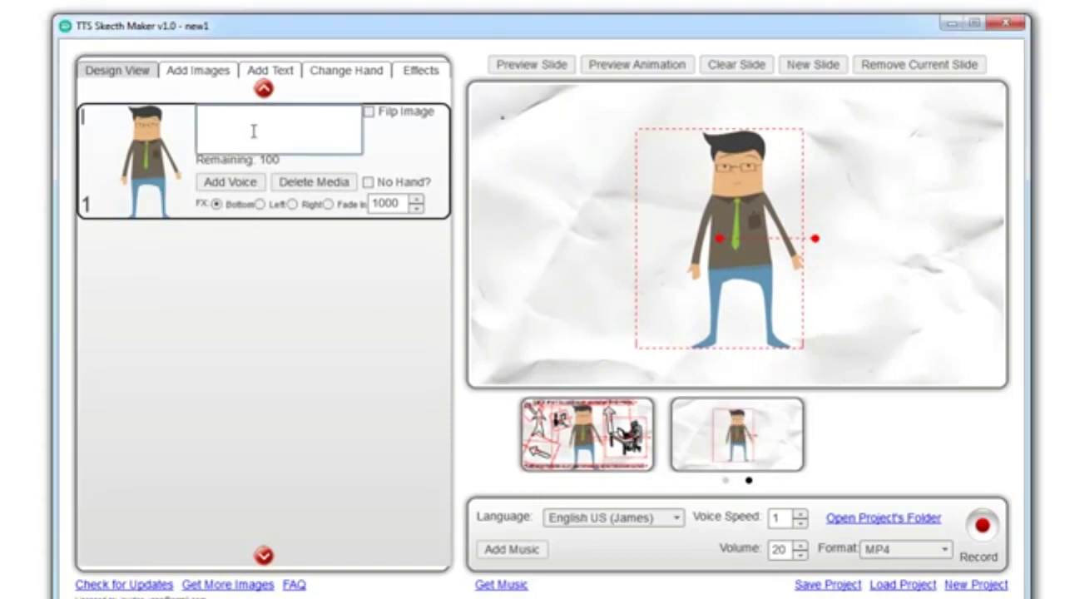
Step: Paste the narration sentence and voice it, first trying English UK (Brendan)
type("The possibilities are unlimited. Unleash your creativity, create amazing whiteboard videos.")
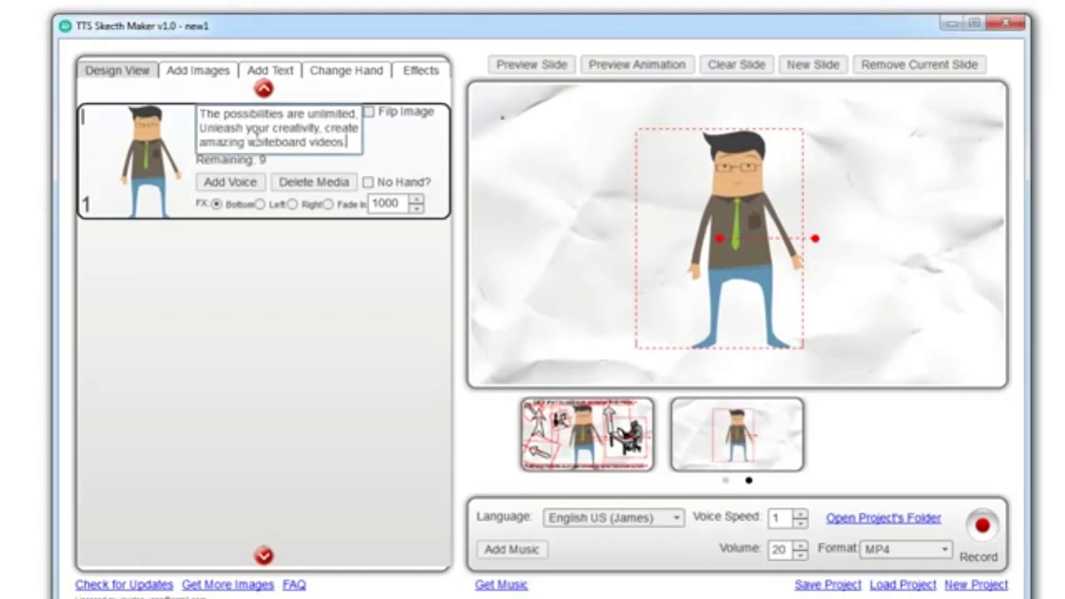
left_click(235, 185)
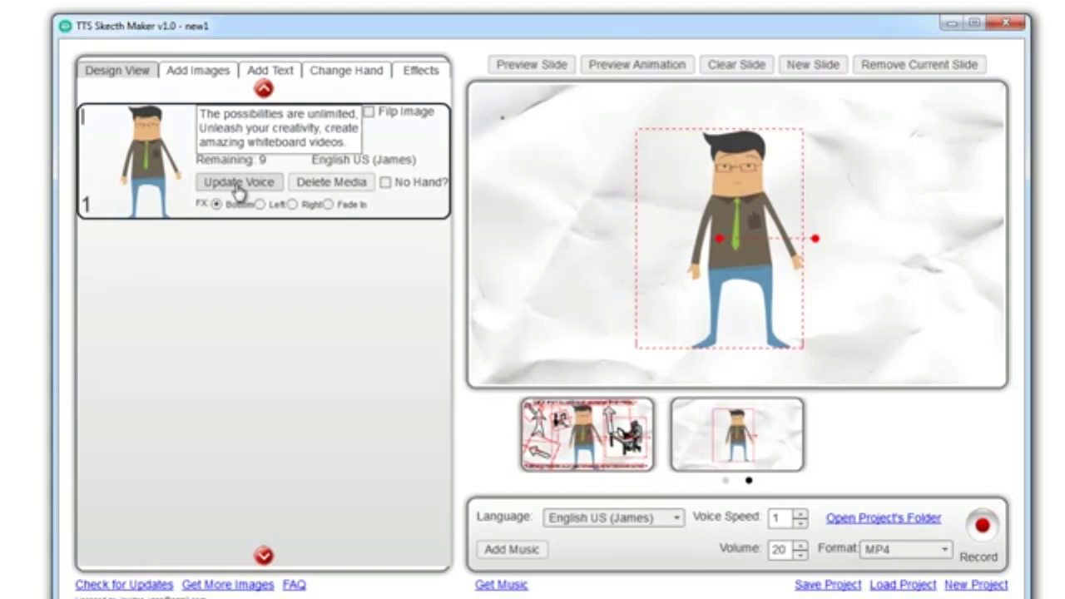
left_click(676, 518)
left_click(633, 499)
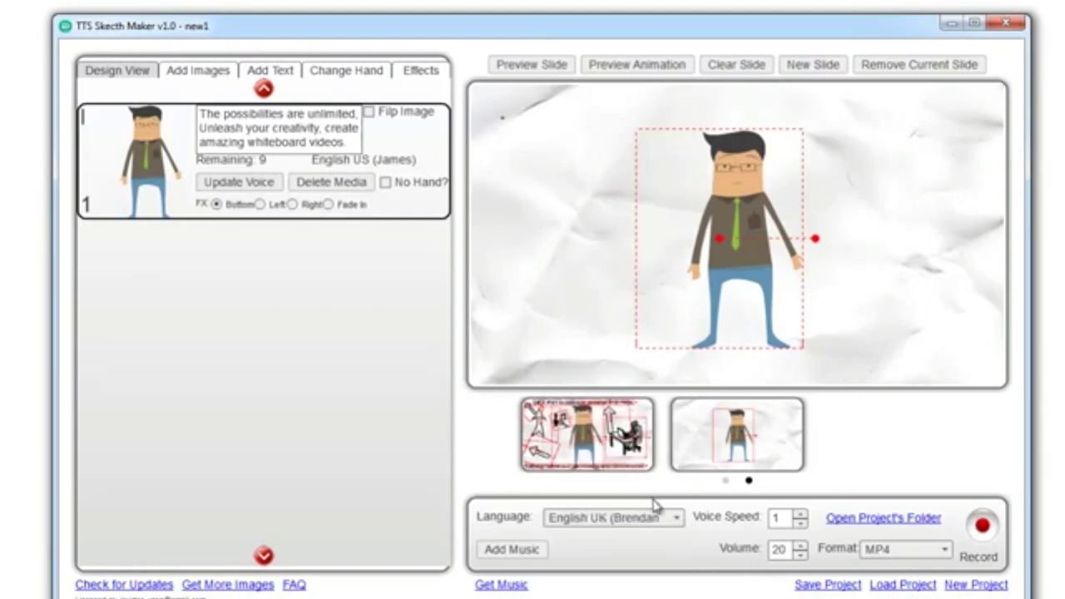
left_click(241, 185)
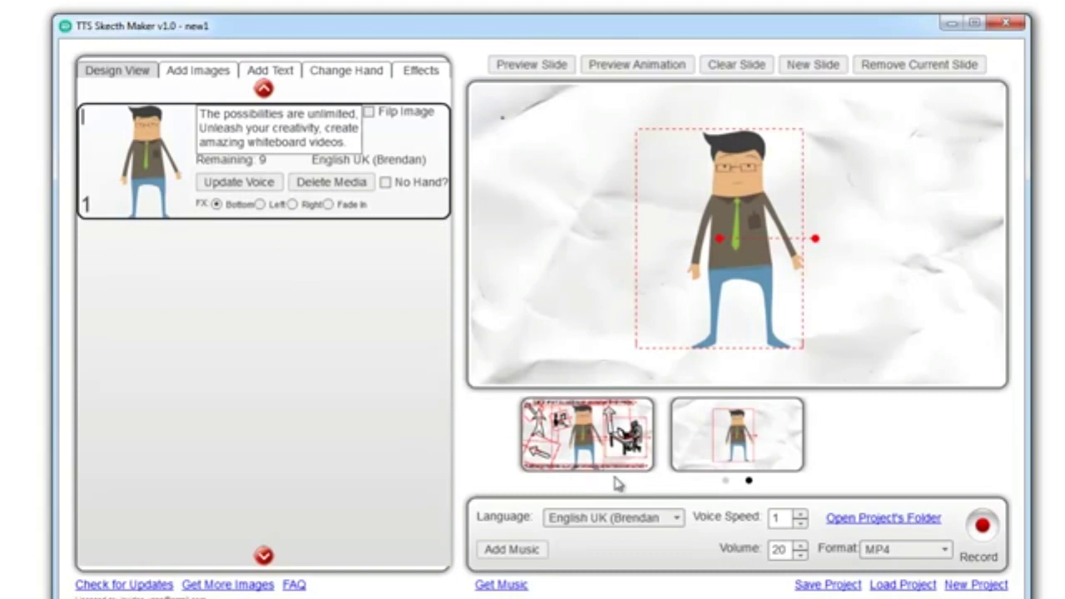
Step: Switch the narration voice to English US (John) and regenerate the speech
left_click(679, 518)
scroll(678, 441, "up", 2)
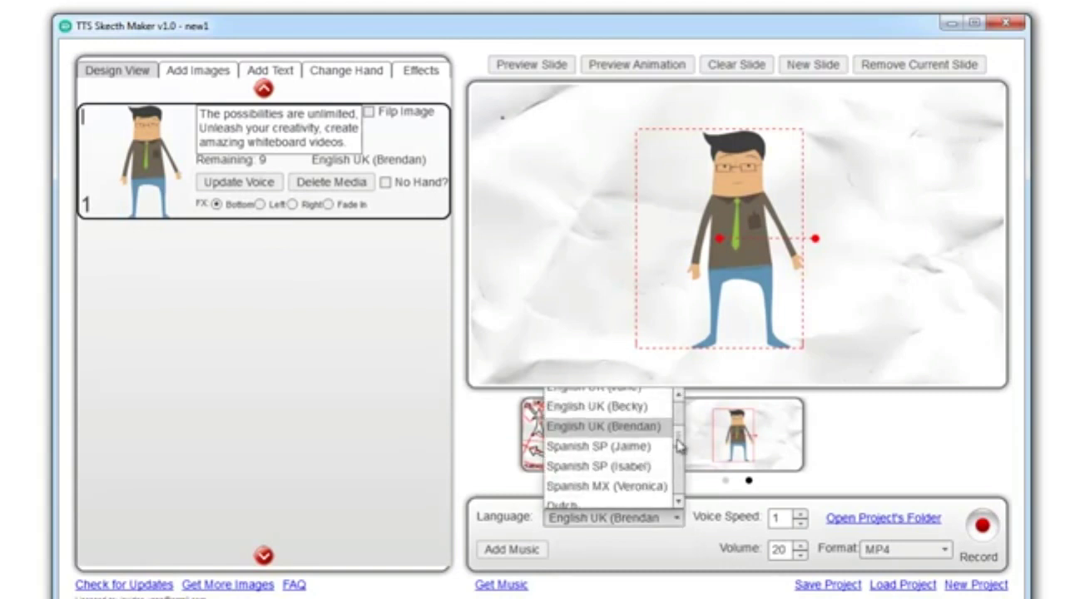
scroll(679, 434, "up", 3)
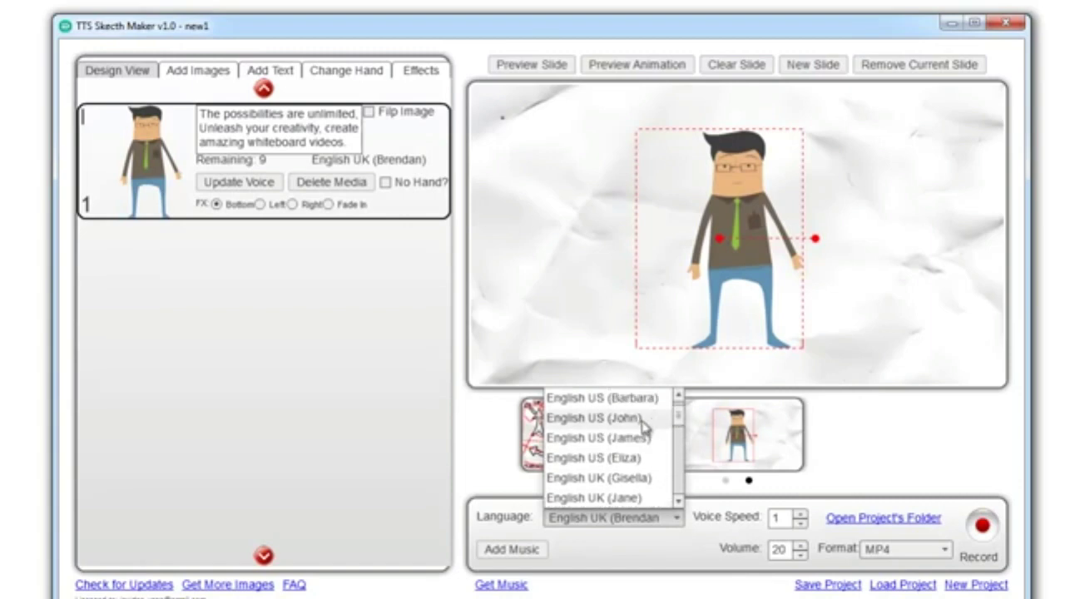
left_click(642, 418)
left_click(237, 183)
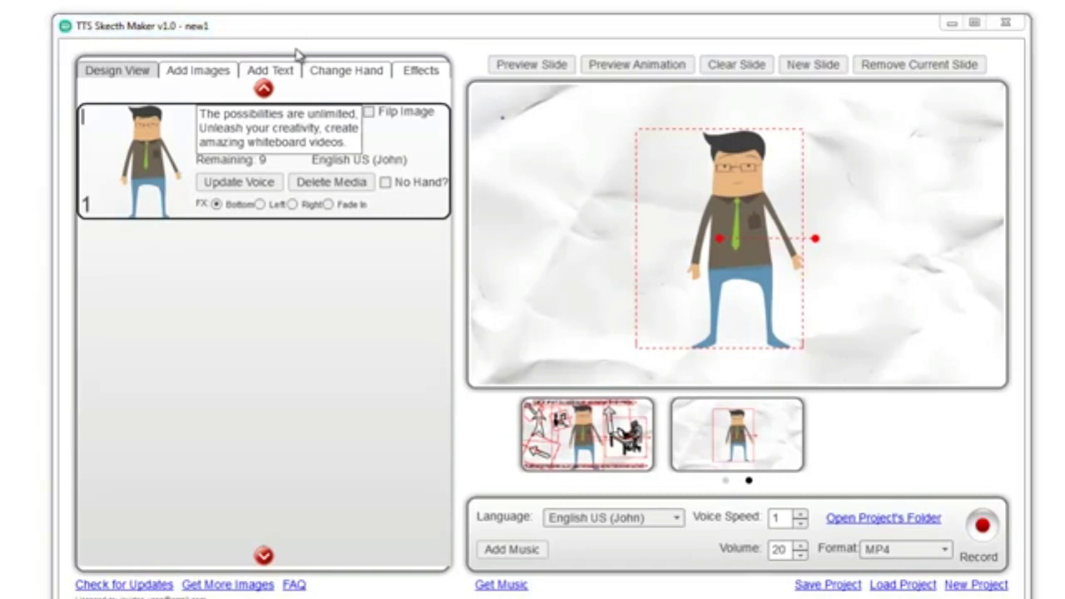
Step: Add a text item reading 'TTS Sketch Maker' and generate its speech
left_click(280, 71)
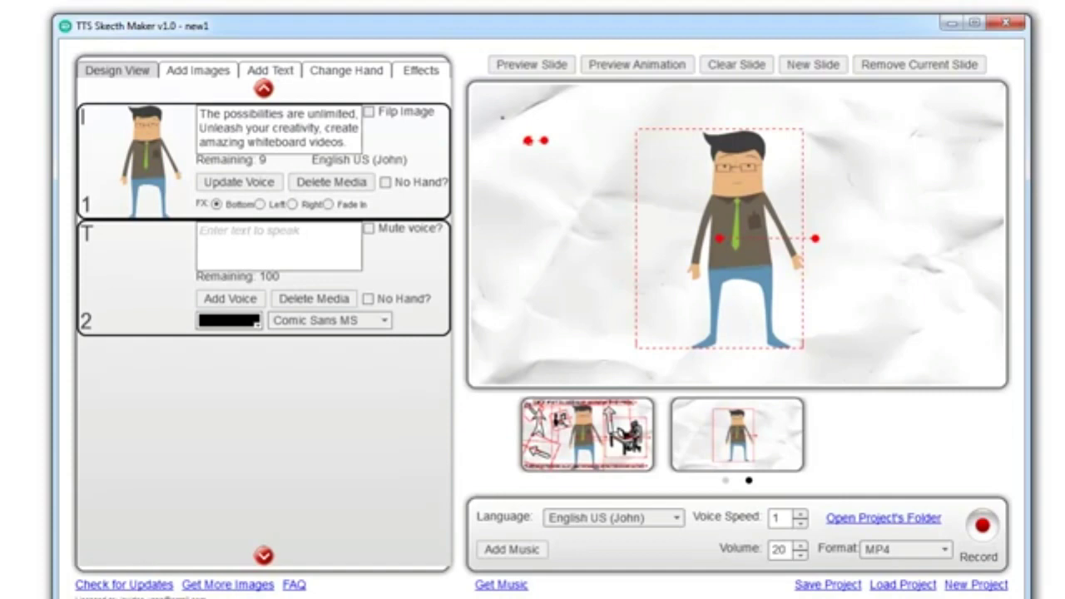
left_click(257, 239)
type("TTS Sketch Maker")
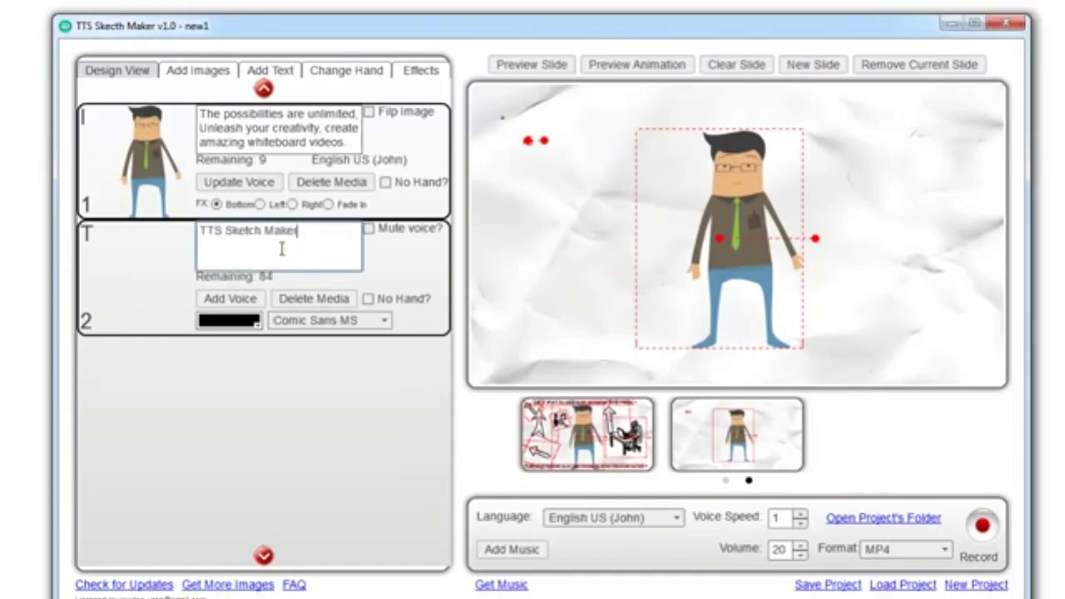
left_click(233, 299)
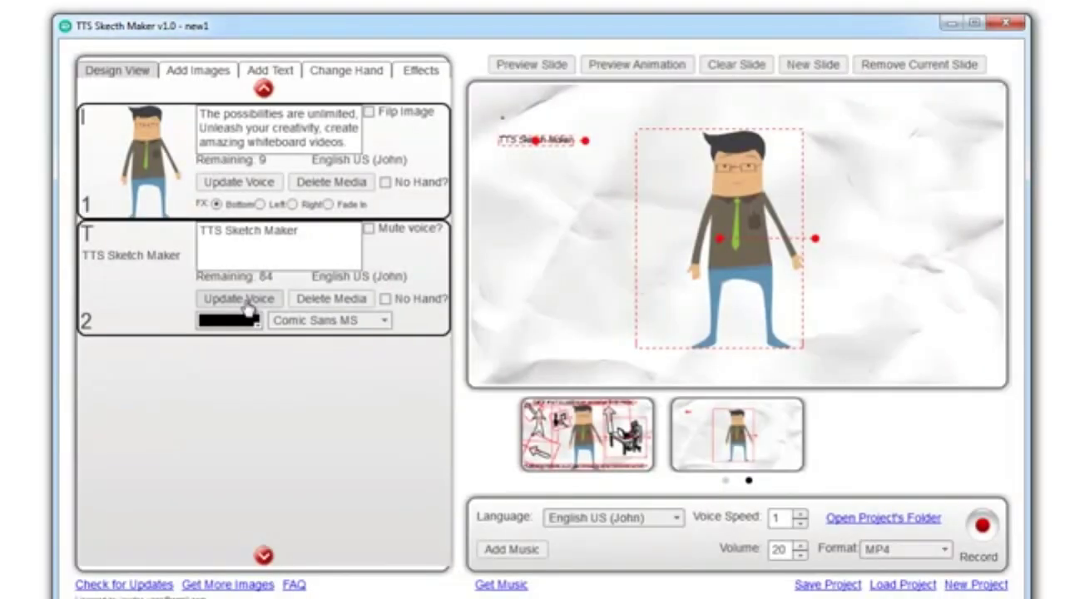
Step: Voice the title with English US (James) and centre it above the man's head
left_click(677, 520)
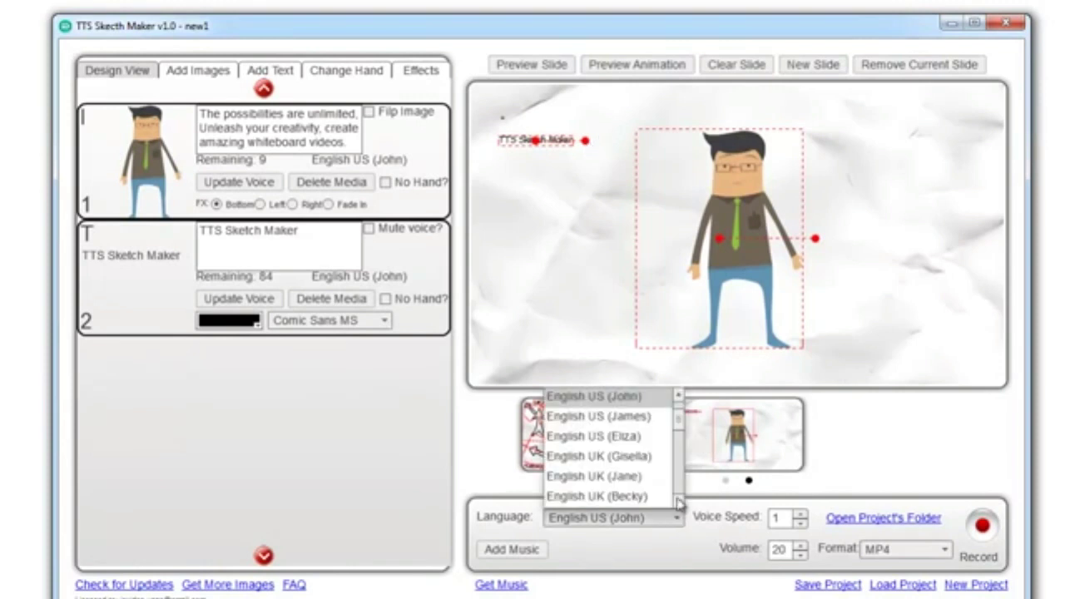
left_click(658, 414)
left_click(245, 300)
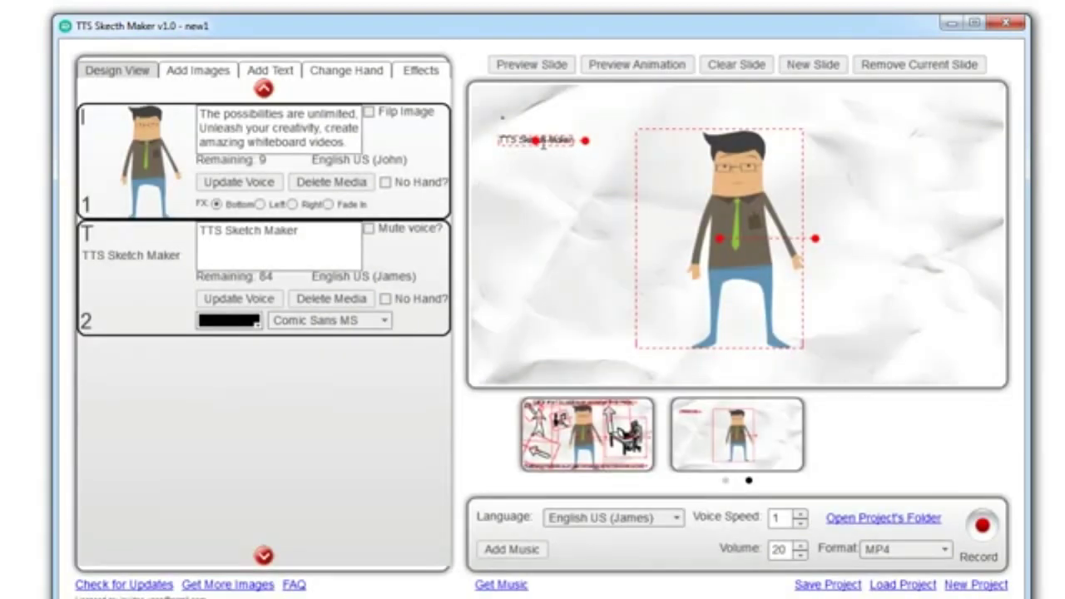
mouse_move(540, 147)
left_mouse_down()
mouse_move(701, 116)
mouse_move(826, 121)
left_mouse_up()
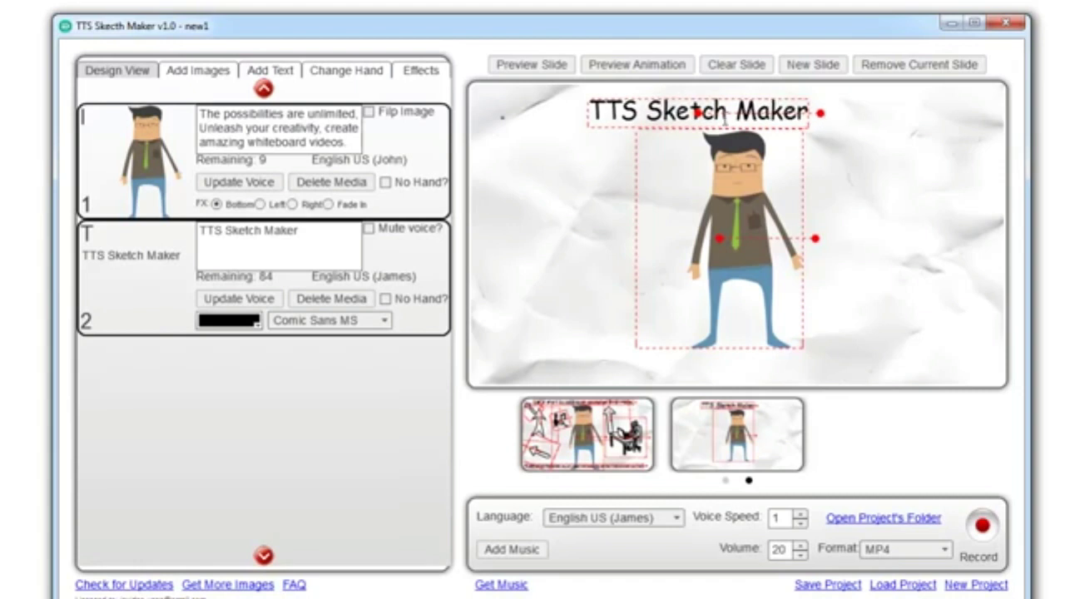
left_click_drag(701, 113, 717, 109)
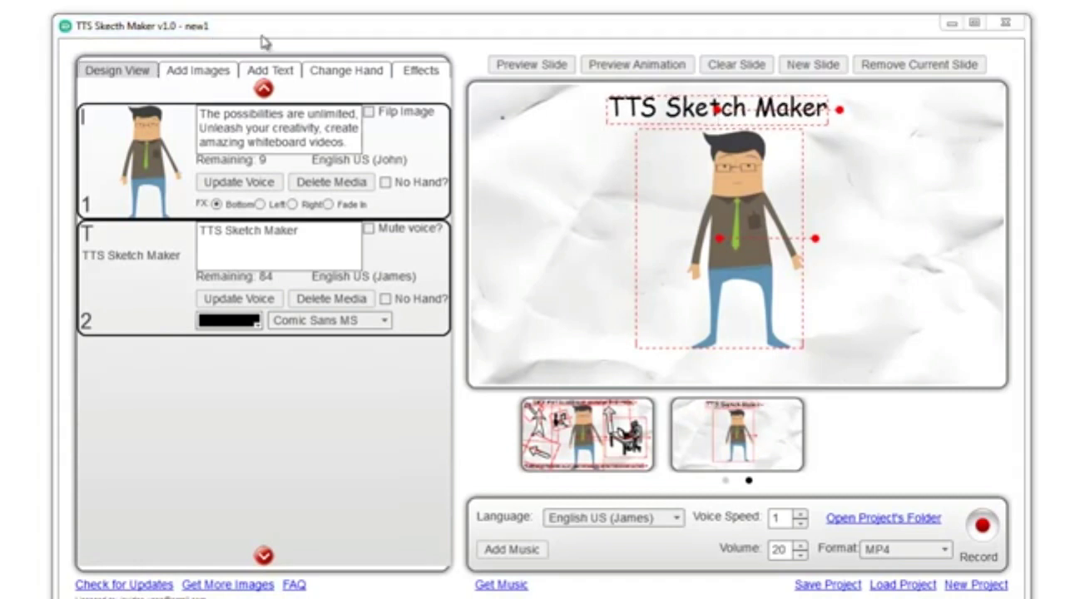
Step: Add a text item with the pasted caption sentence and generate its speech
left_click(277, 70)
left_click(260, 367)
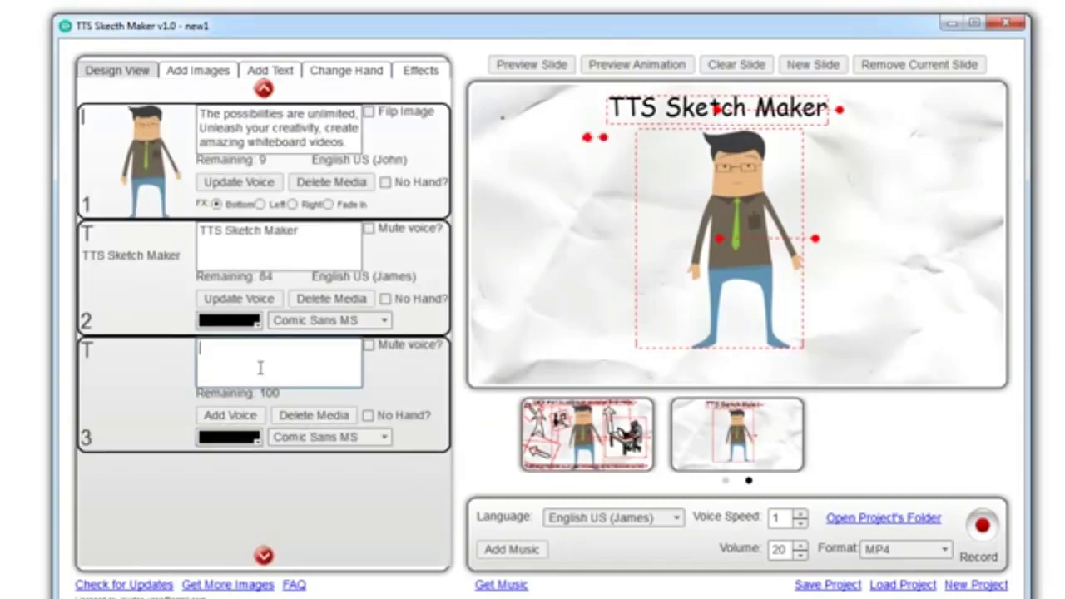
type("Create Amazing Text To Speech Whiteboard Videos in Minutes!")
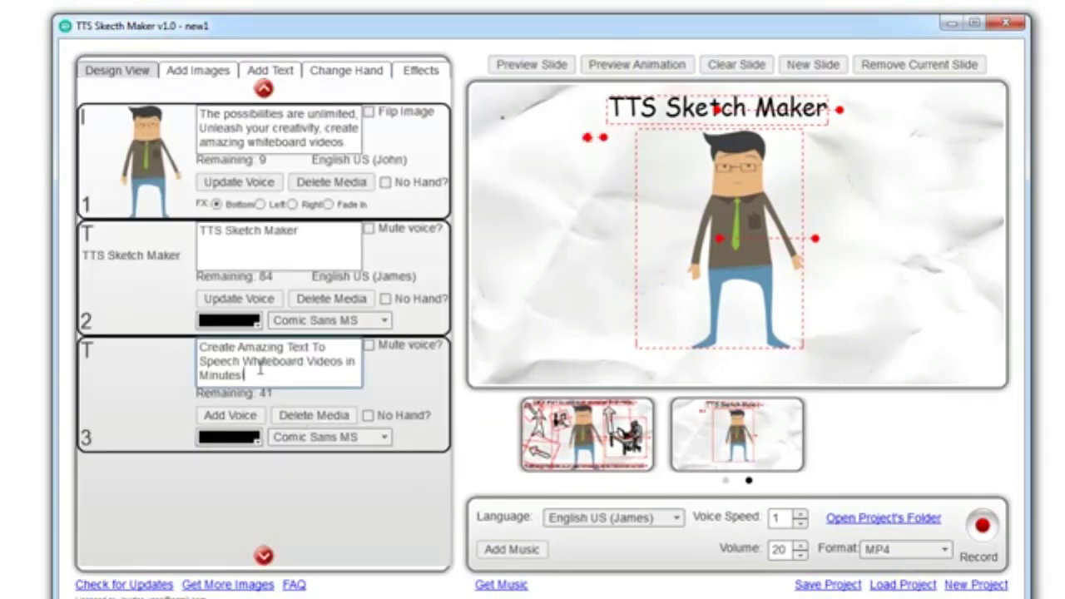
left_click(236, 416)
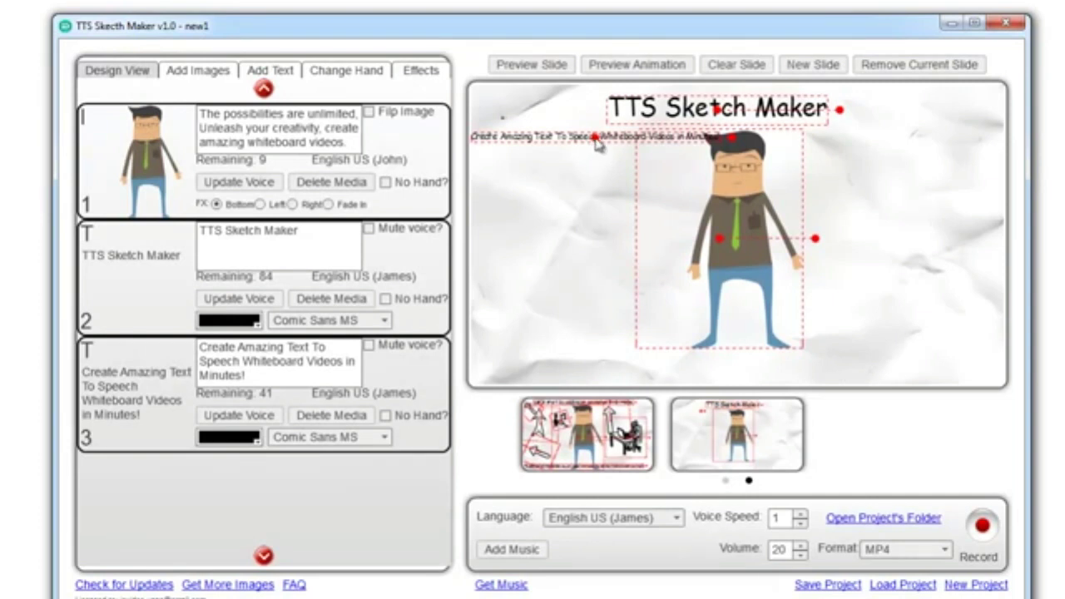
Step: Place the caption below the man and stretch it across the slide bottom
left_click_drag(596, 143, 679, 372)
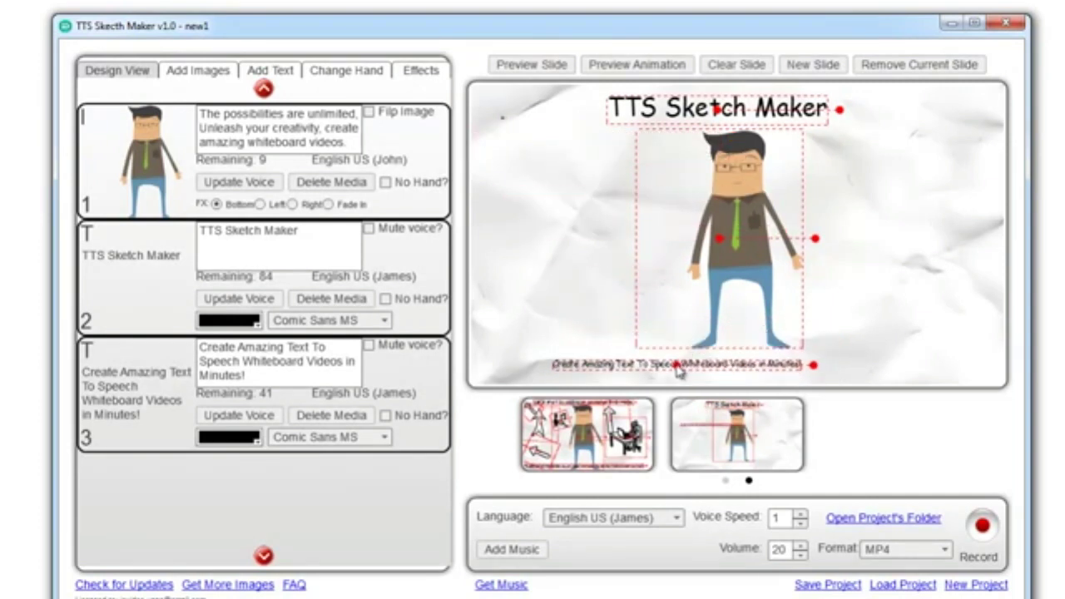
left_click_drag(814, 363, 939, 369)
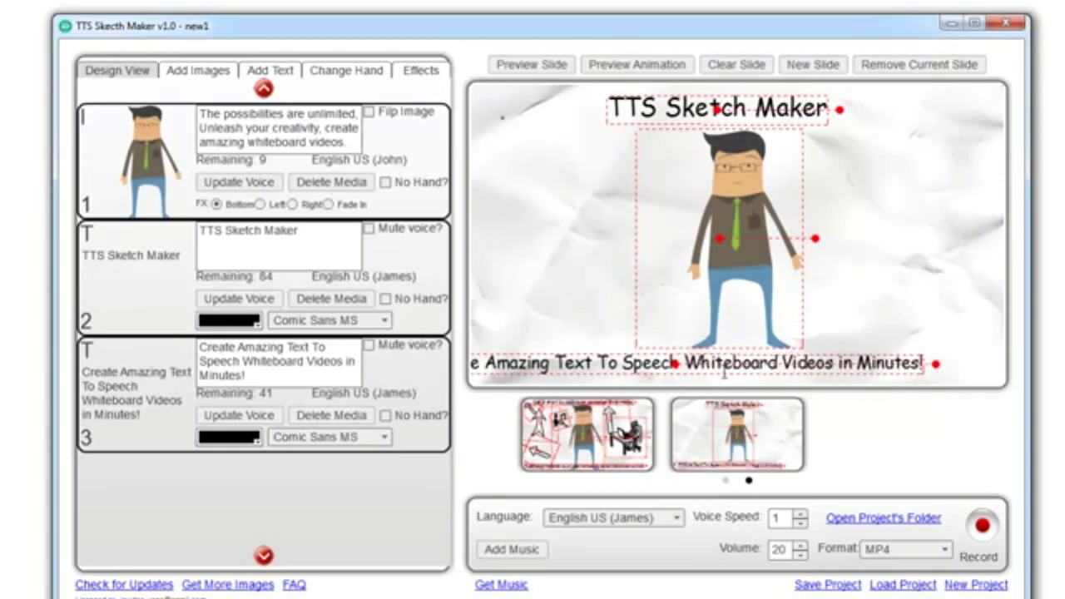
left_click_drag(677, 370, 729, 368)
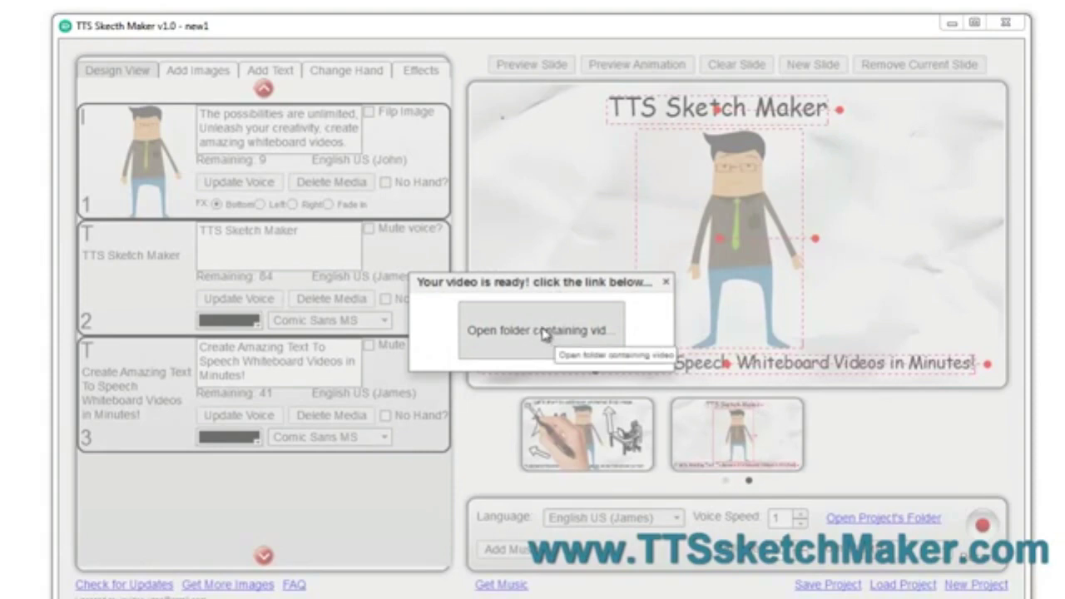
Step: Open the Output folder holding the rendered new1 video
left_click(542, 334)
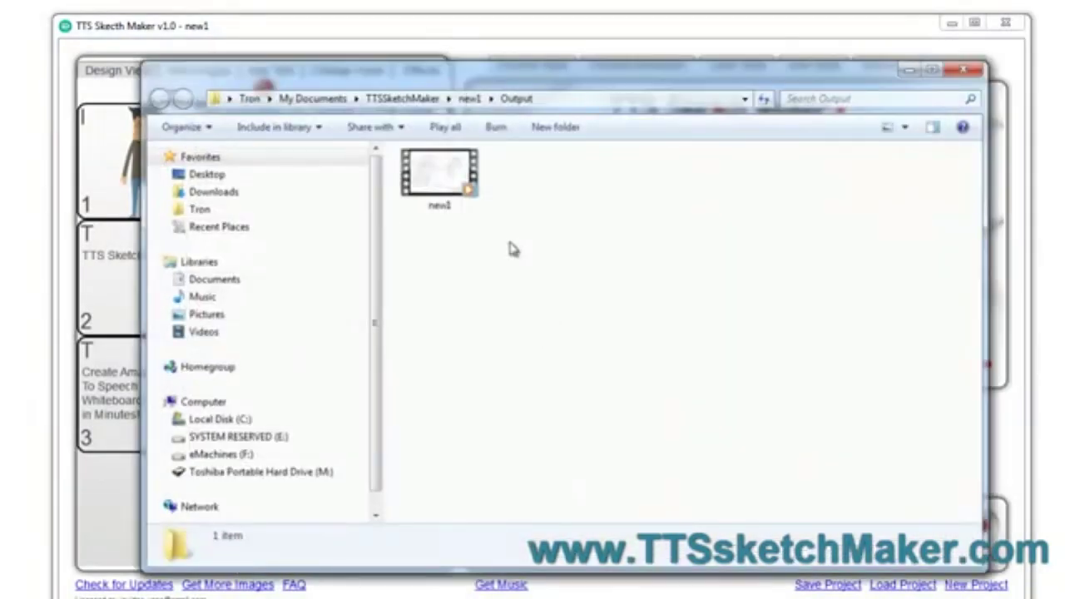